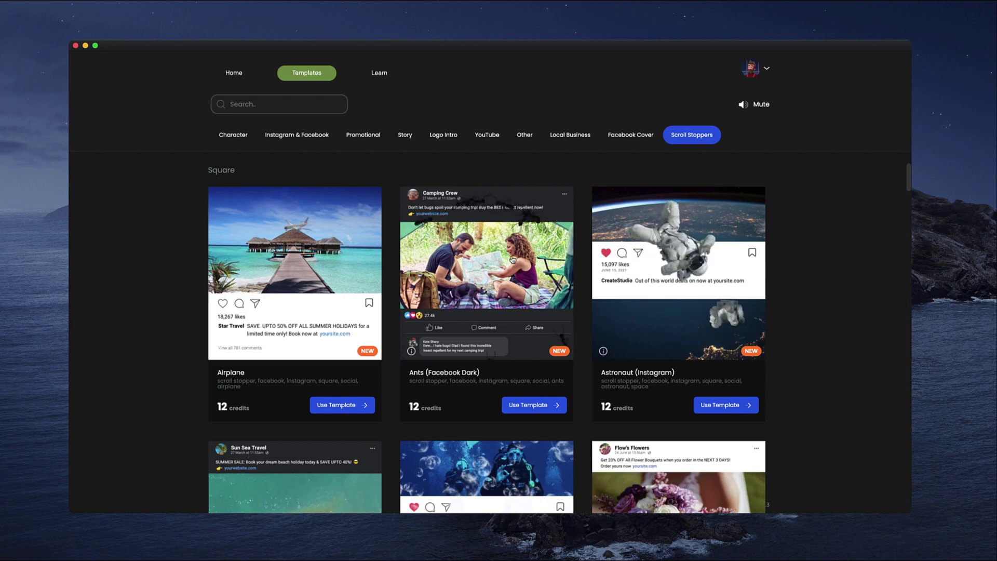
{"action": "scroll", "coordinate": [513, 260], "scroll_direction": "down", "scroll_amount": 3}
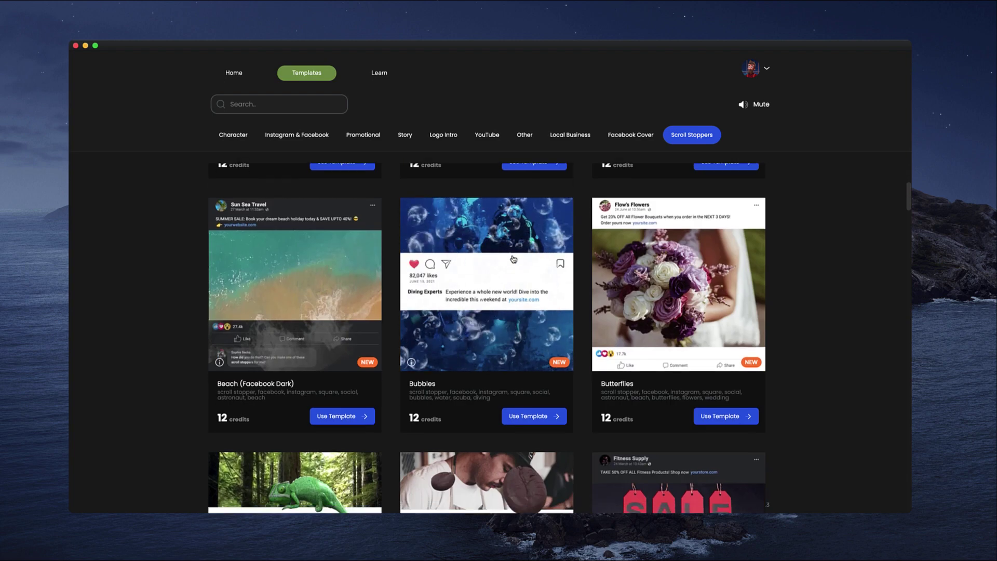
{"action": "scroll", "coordinate": [514, 259], "scroll_direction": "down", "scroll_amount": 3}
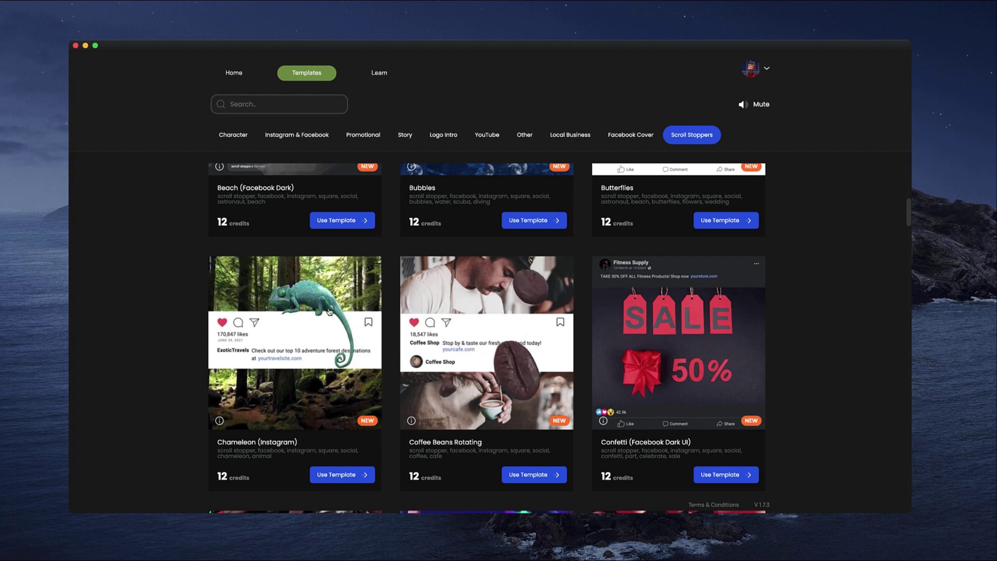
{"action": "scroll", "coordinate": [531, 320], "scroll_direction": "down", "scroll_amount": 1}
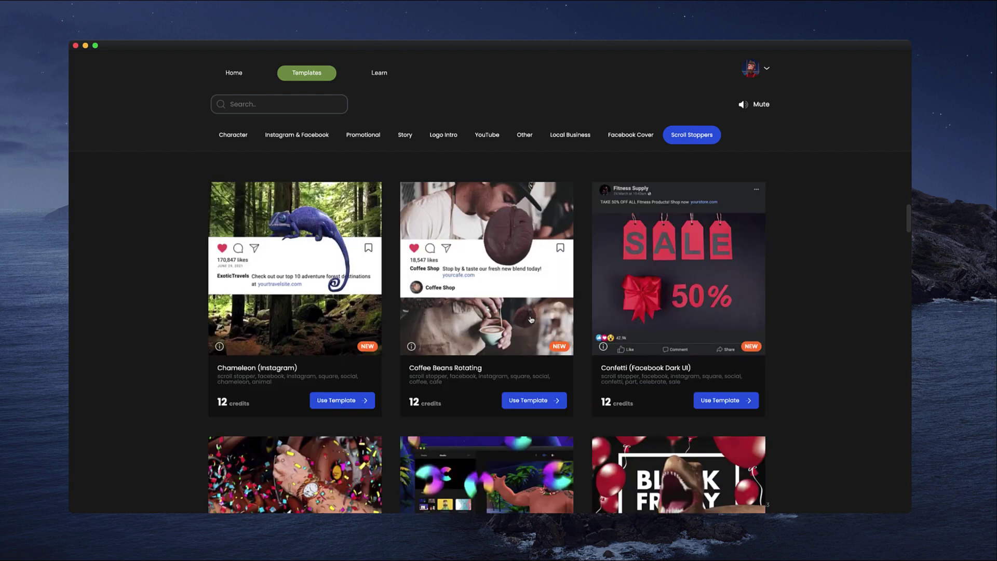
Step: Download the Coffee Beans Rotating template and open it as the project 'Cafe Cow'
{"action": "left_click", "coordinate": [540, 402]}
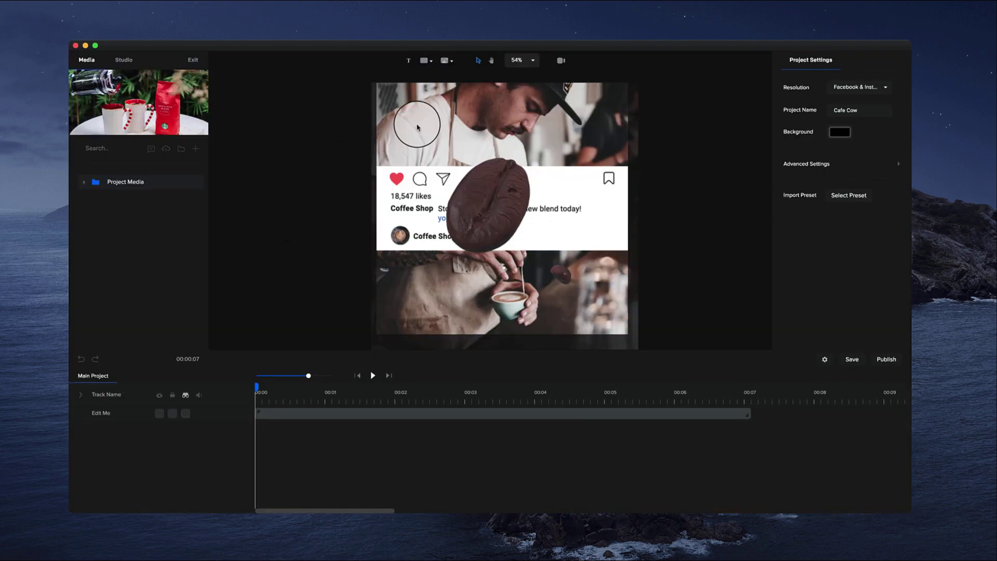
Step: Open the Edit Me composition and select its REPLACE IMAGE background layer
{"action": "double_click", "coordinate": [333, 415]}
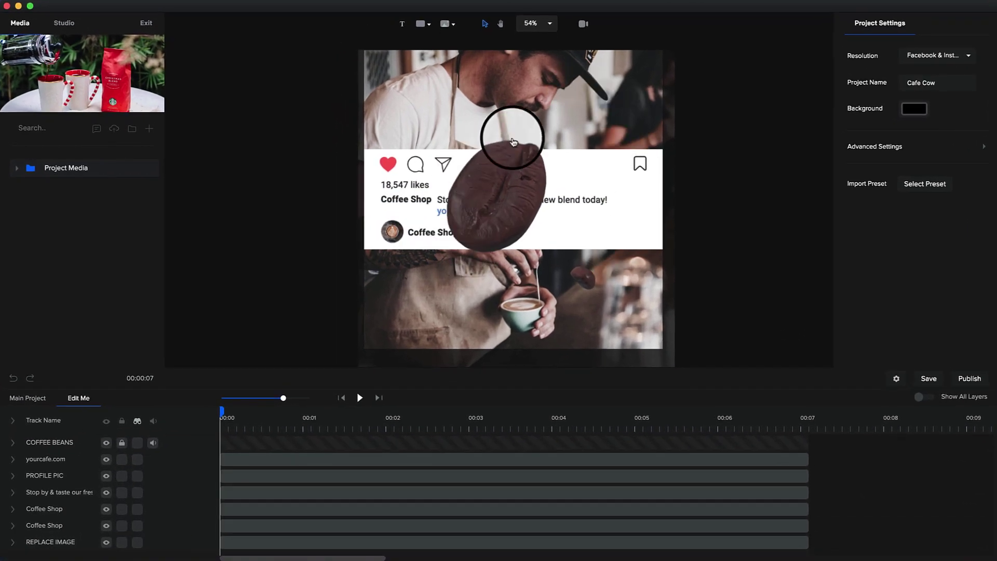
{"action": "left_click", "coordinate": [513, 141]}
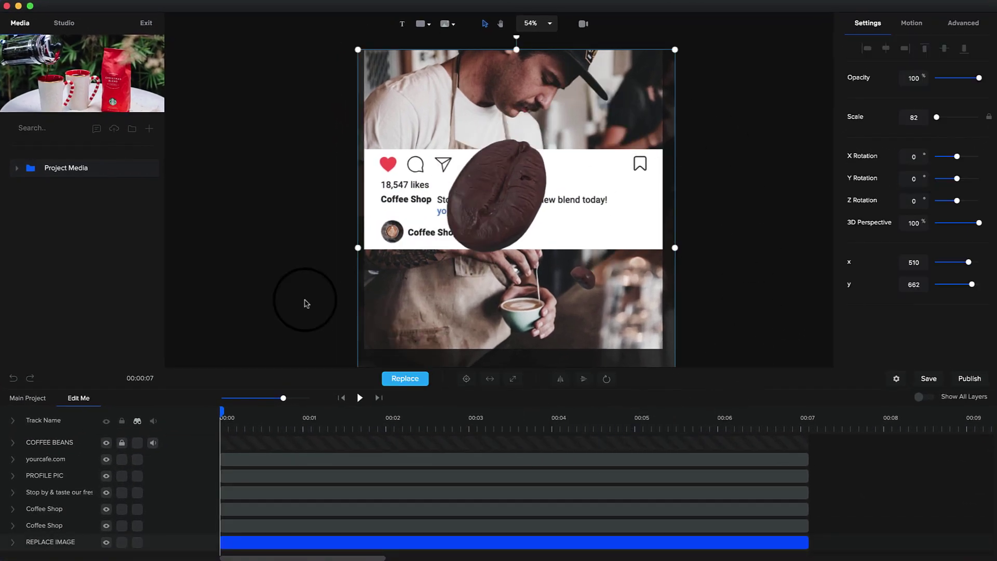
Step: Replace the background with the coffee-mugs photo, expanded and resized to fill the frame
{"action": "left_click", "coordinate": [17, 170]}
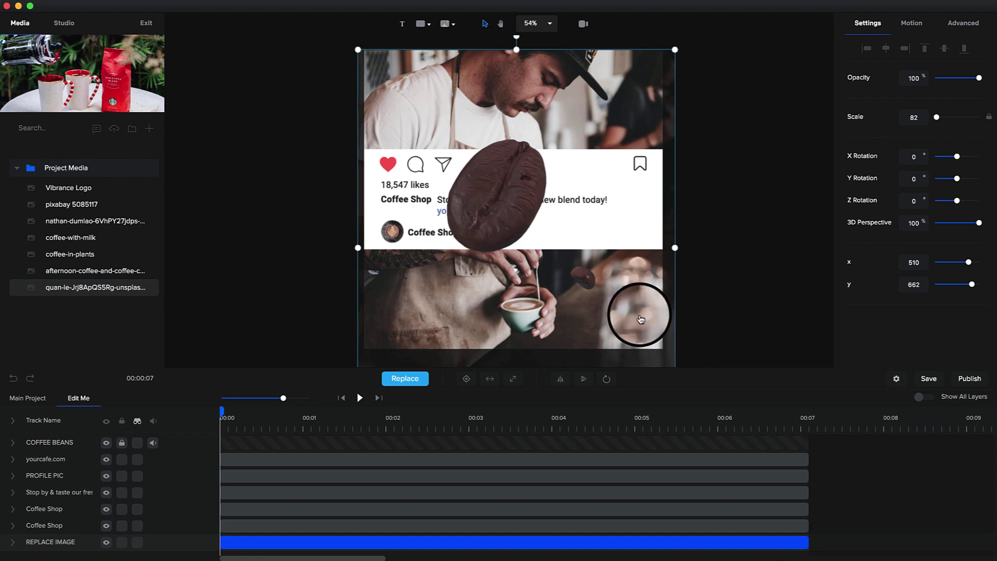
{"action": "left_click", "coordinate": [406, 381]}
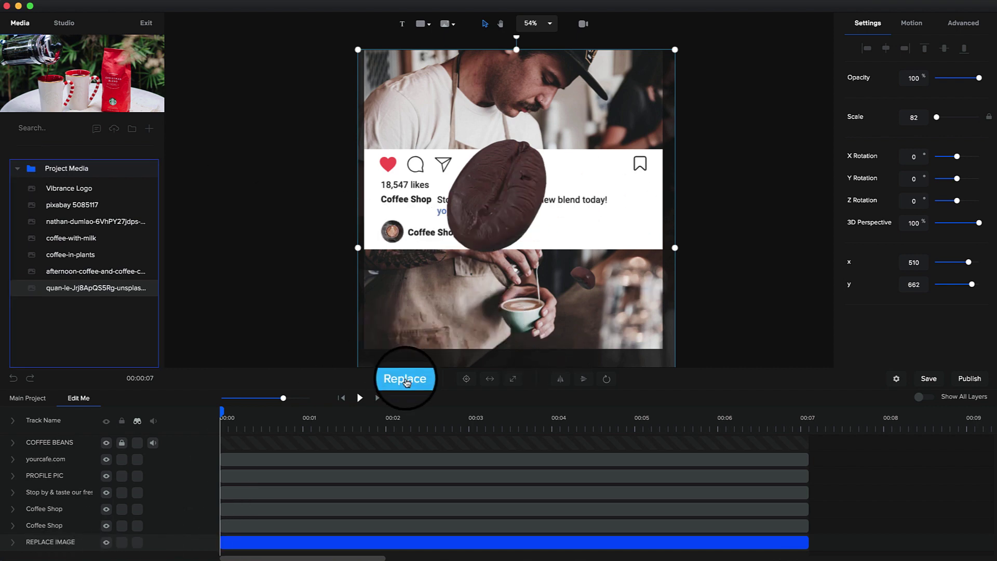
{"action": "left_click", "coordinate": [79, 290]}
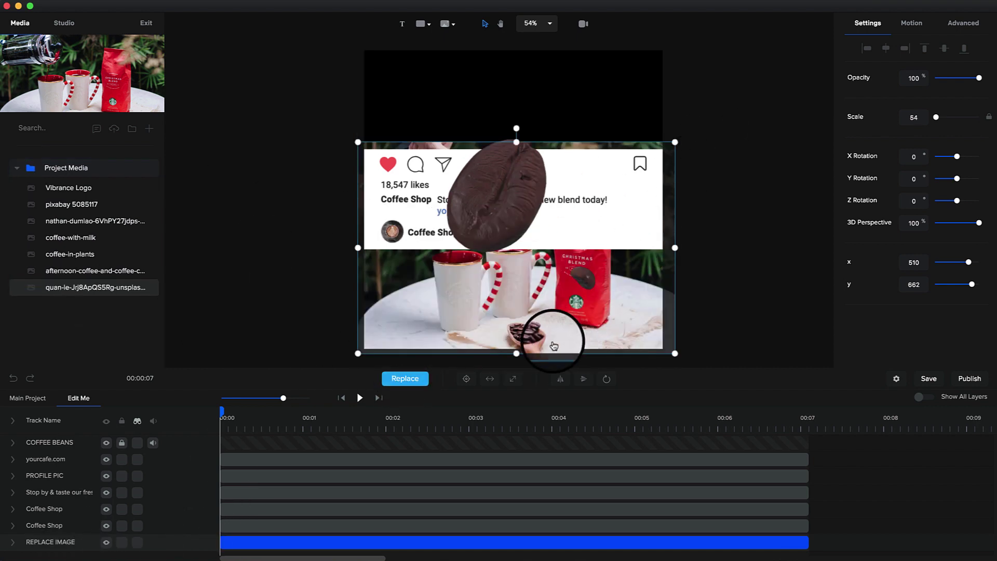
{"action": "left_click", "coordinate": [513, 379]}
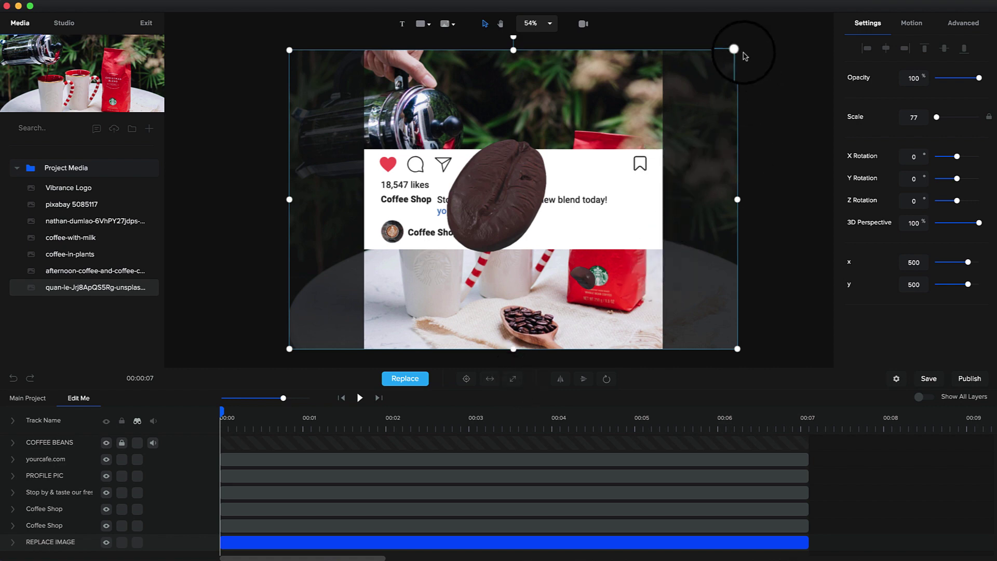
{"action": "left_click_drag", "start_coordinate": [737, 50], "coordinate": [858, 33]}
{"action": "left_click_drag", "start_coordinate": [784, 101], "coordinate": [732, 106]}
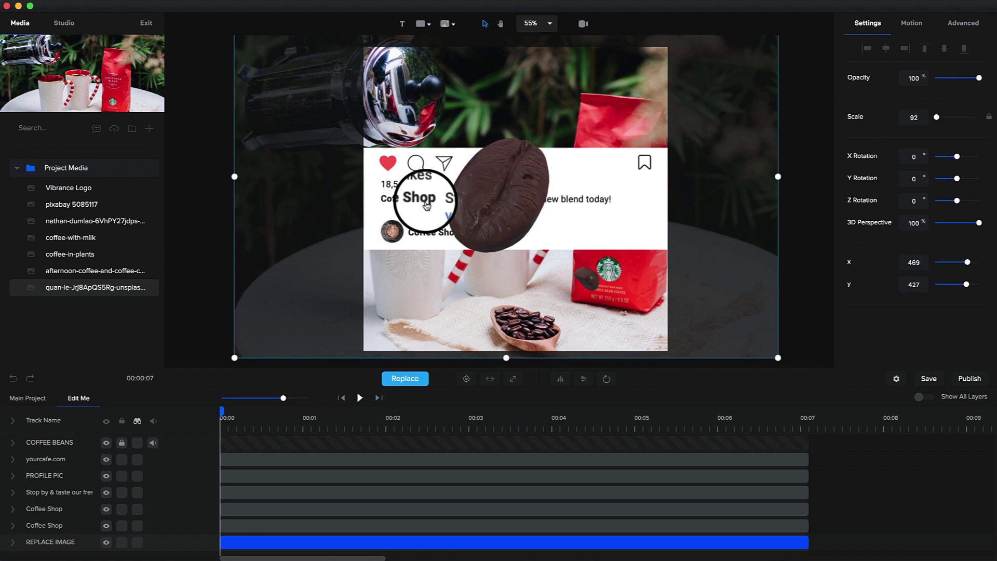
{"action": "scroll", "coordinate": [425, 200], "scroll_direction": "up", "scroll_amount": 3}
Step: Replace the profile picture with the Vibrance Logo and enlarge it inside the circle
{"action": "left_click", "coordinate": [403, 241]}
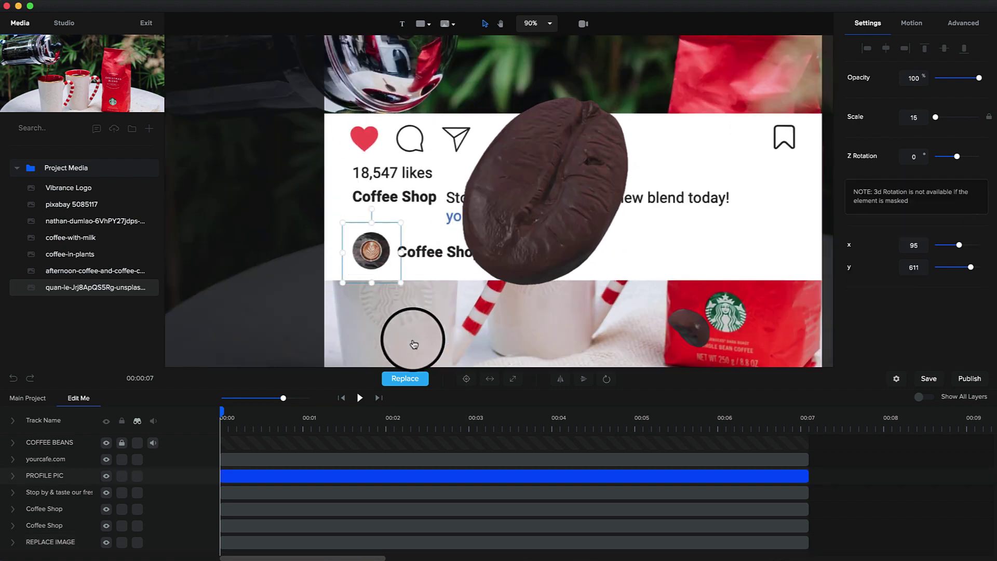
{"action": "left_click_drag", "start_coordinate": [385, 239], "coordinate": [383, 248]}
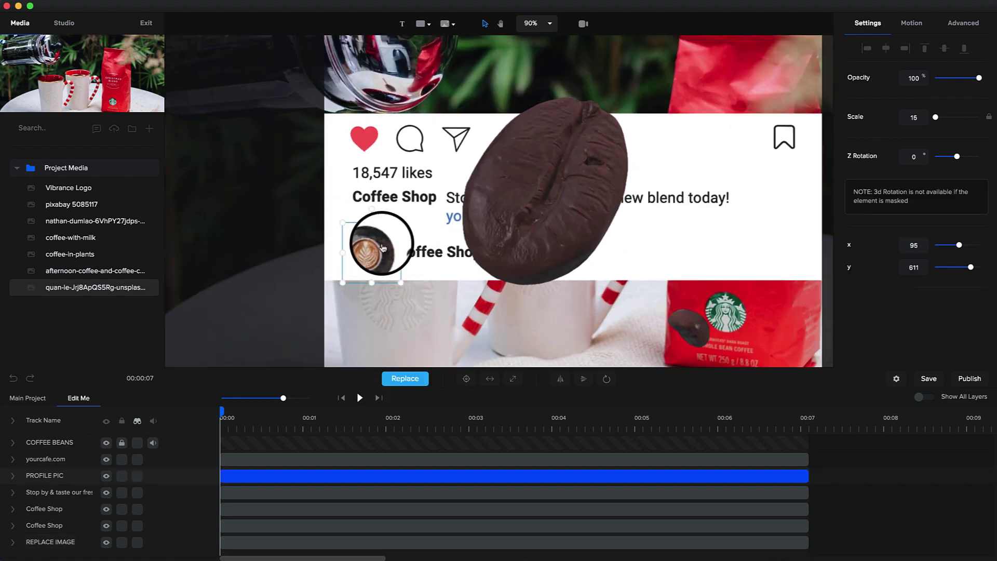
{"action": "left_click", "coordinate": [404, 383]}
{"action": "left_click", "coordinate": [75, 196]}
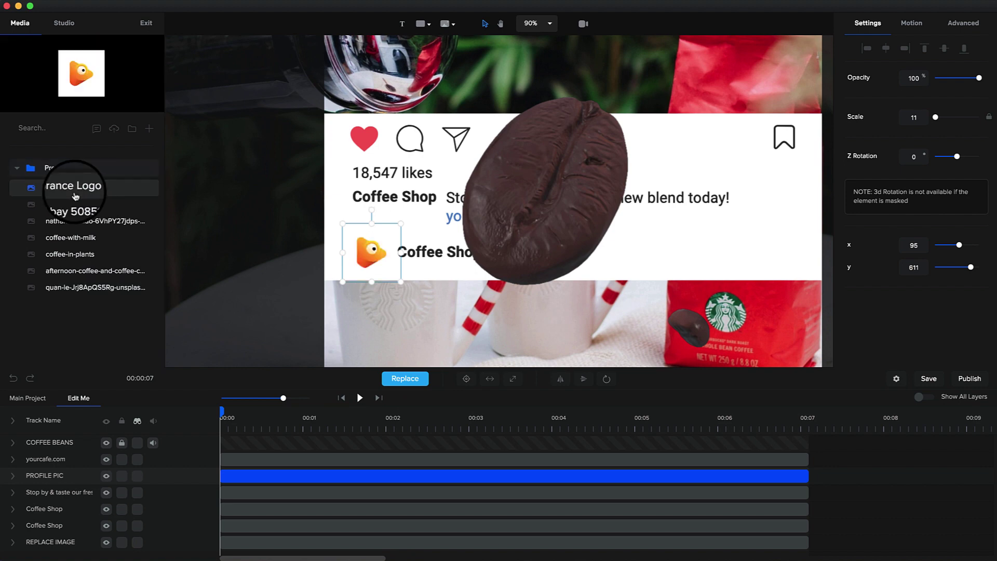
{"action": "mouse_move", "coordinate": [401, 282]}
{"action": "left_mouse_down"}
{"action": "mouse_move", "coordinate": [373, 245]}
{"action": "mouse_move", "coordinate": [411, 229]}
{"action": "left_mouse_up"}
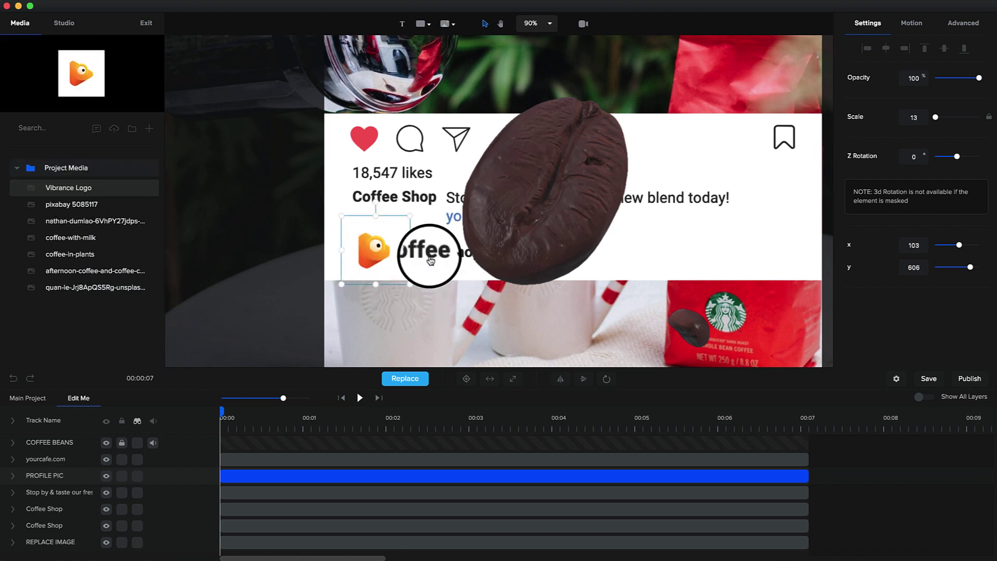
Step: Retype the Coffee Shop account name as 'Coffee Lovers' and nudge it right
{"action": "double_click", "coordinate": [392, 198]}
{"action": "type", "text": "Lovers"}
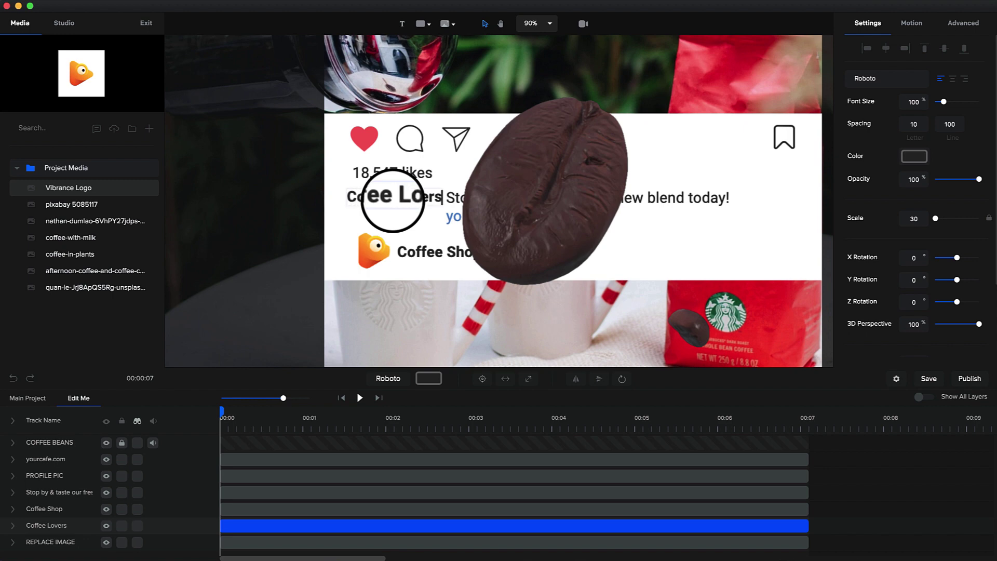
{"action": "left_click_drag", "start_coordinate": [374, 190], "coordinate": [389, 190]}
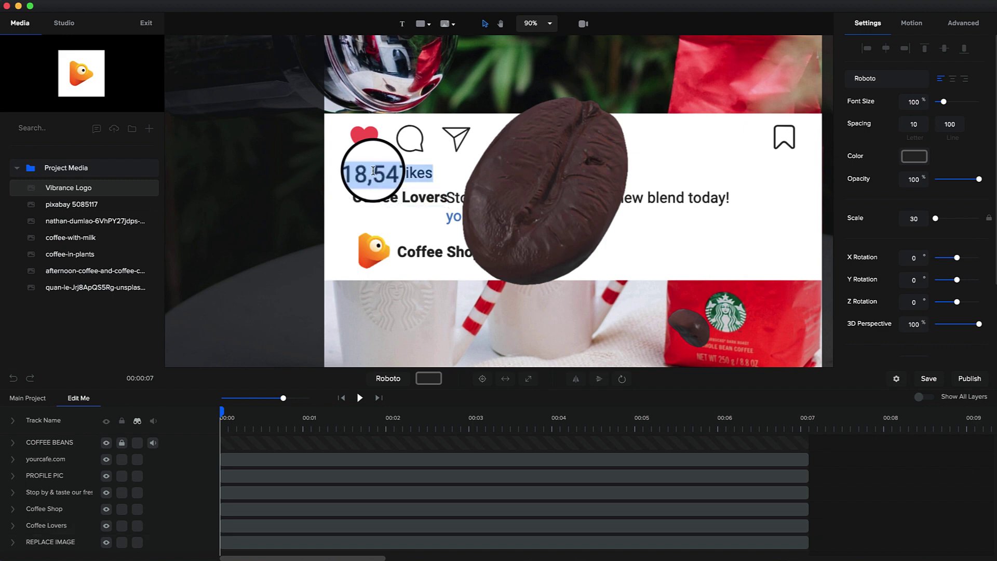
{"action": "left_click", "coordinate": [541, 172]}
{"action": "left_click", "coordinate": [659, 201]}
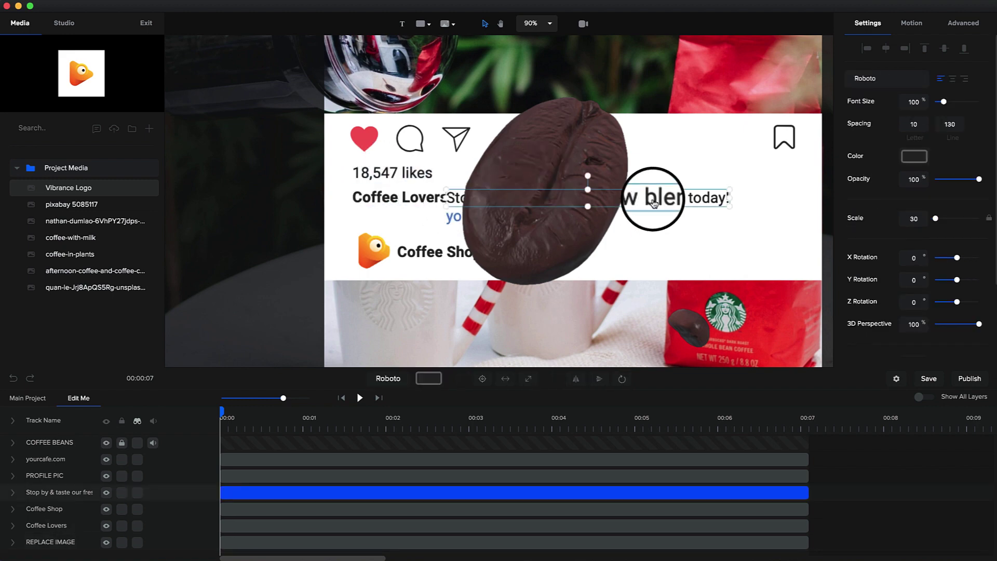
Step: Hide and re-show the COFFEE BEANS layer, then play and pause the preview
{"action": "left_click", "coordinate": [106, 445]}
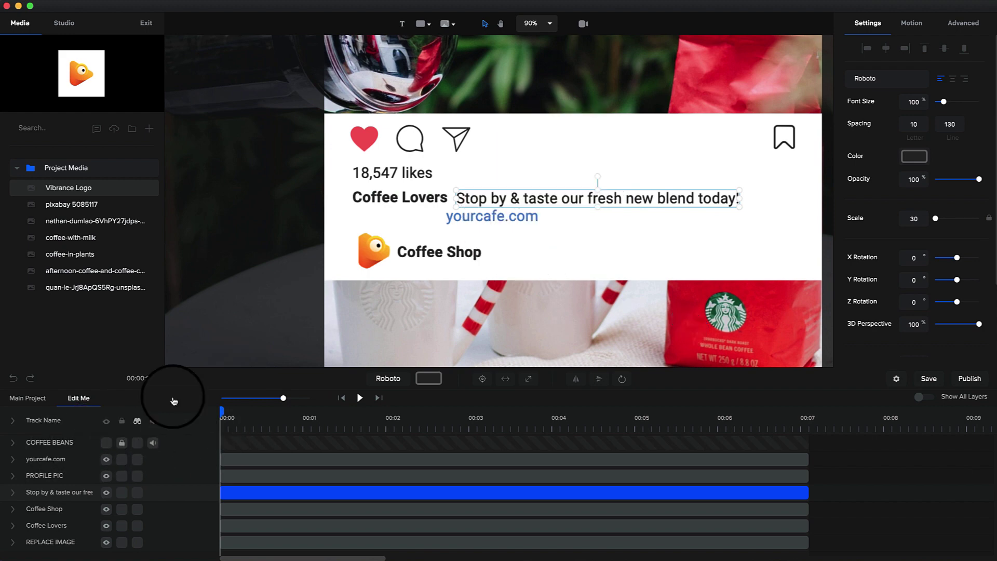
{"action": "left_click", "coordinate": [514, 222]}
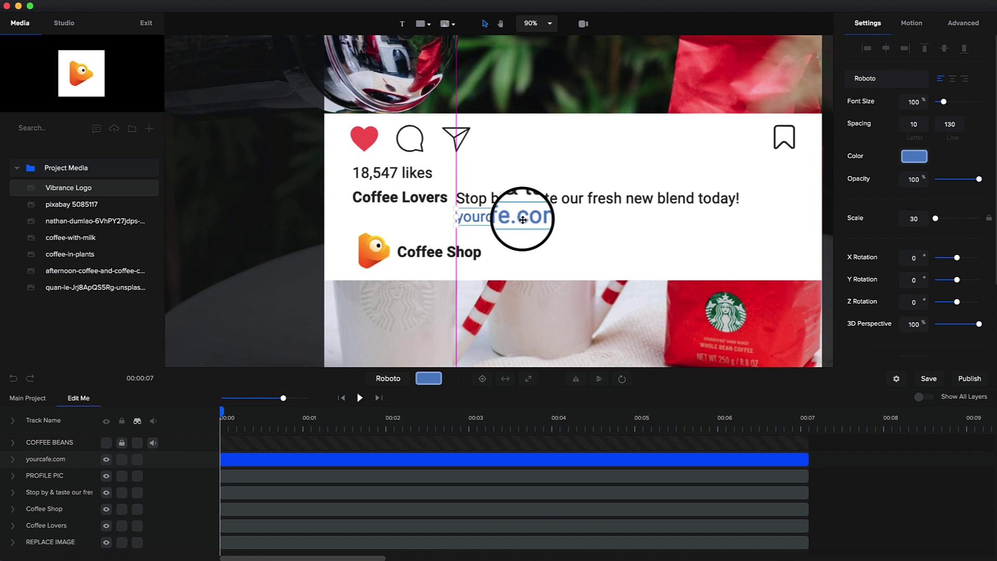
{"action": "scroll", "coordinate": [522, 218], "scroll_direction": "down", "scroll_amount": 1}
{"action": "scroll", "coordinate": [542, 185], "scroll_direction": "down", "scroll_amount": 1}
{"action": "scroll", "coordinate": [544, 187], "scroll_direction": "down", "scroll_amount": 2}
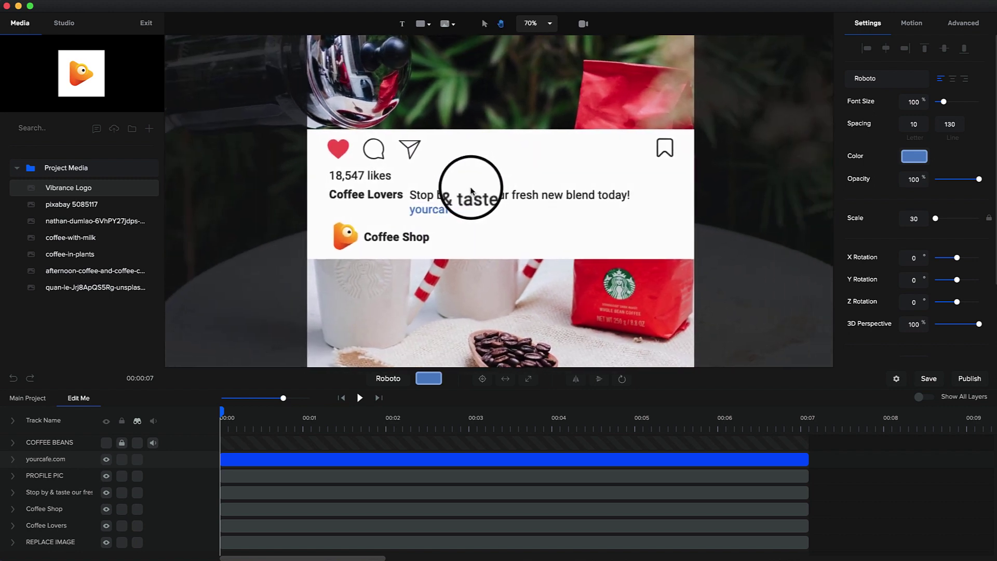
{"action": "scroll", "coordinate": [471, 190], "scroll_direction": "down", "scroll_amount": 1}
{"action": "scroll", "coordinate": [470, 190], "scroll_direction": "down", "scroll_amount": 1}
{"action": "scroll", "coordinate": [468, 191], "scroll_direction": "down", "scroll_amount": 1}
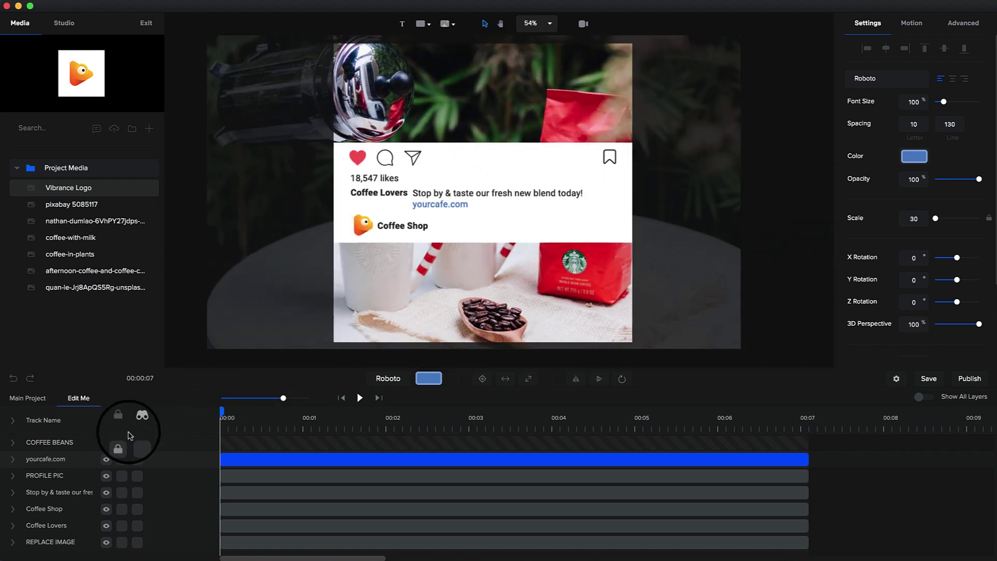
{"action": "left_click", "coordinate": [106, 444]}
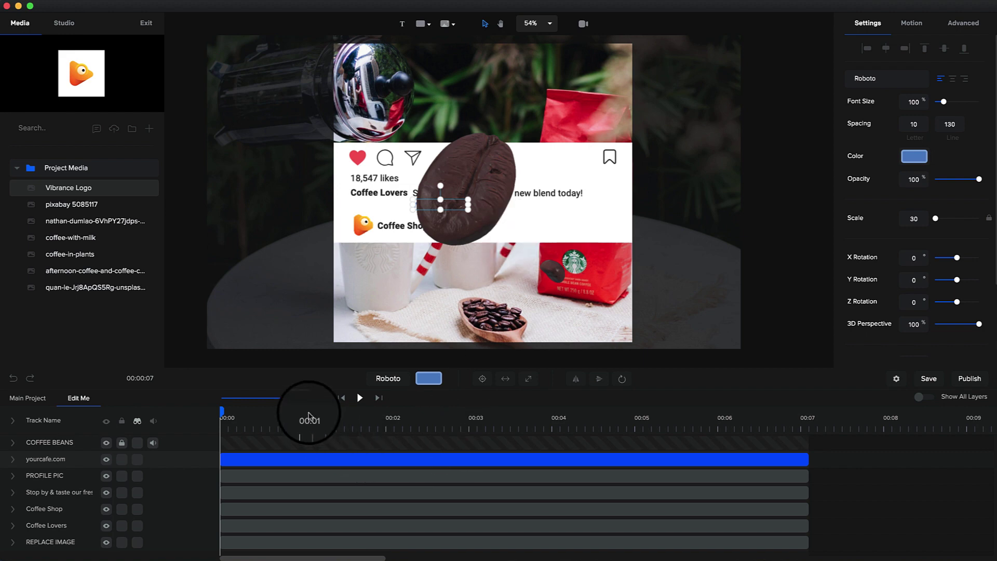
{"action": "left_click", "coordinate": [359, 399]}
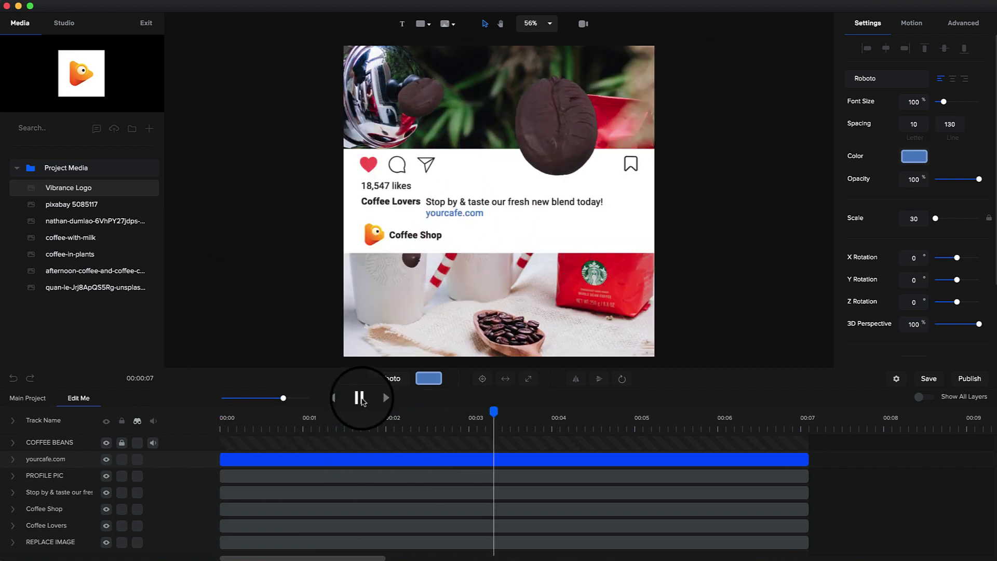
{"action": "left_click", "coordinate": [360, 399]}
{"action": "scroll", "coordinate": [390, 157], "scroll_direction": "up", "scroll_amount": 2, "text": "ctrl"}
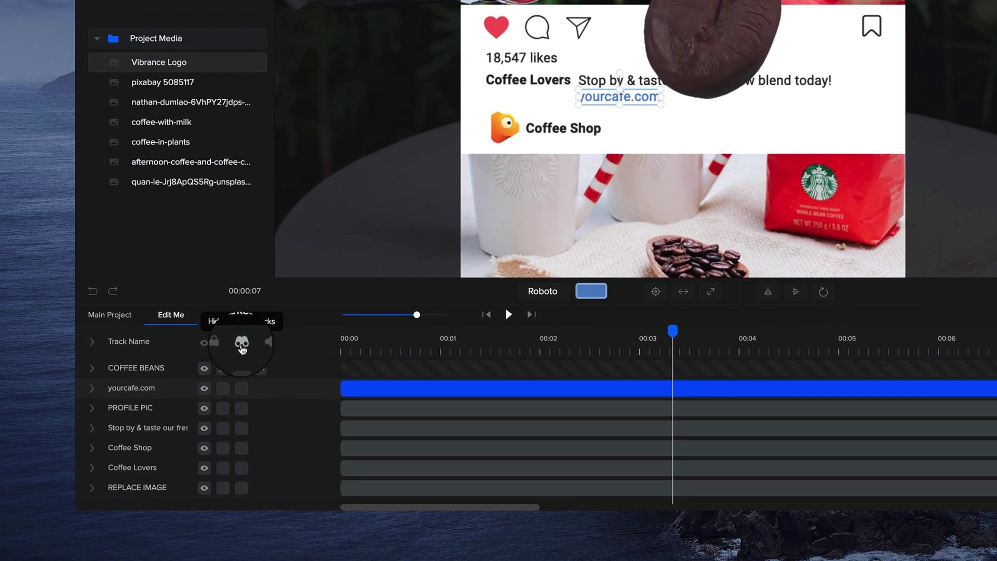
{"action": "scroll", "coordinate": [281, 428], "scroll_direction": "down", "scroll_amount": 1}
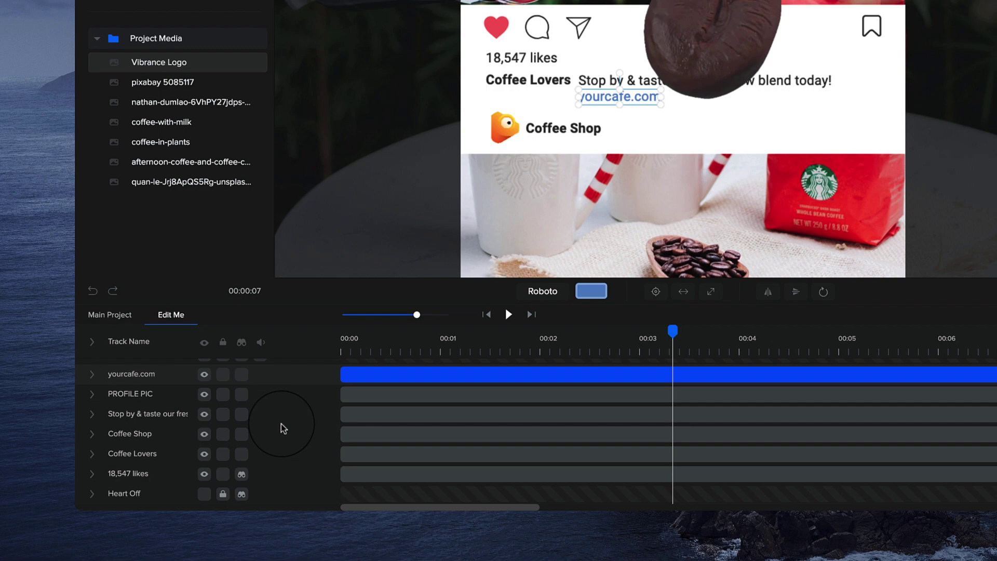
{"action": "scroll", "coordinate": [282, 428], "scroll_direction": "down", "scroll_amount": 4}
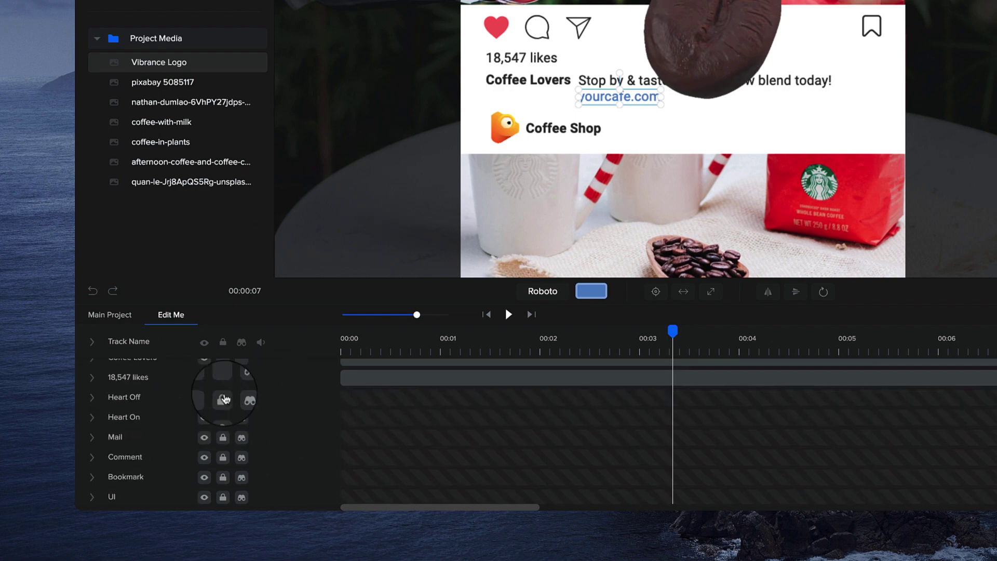
Step: Exit Edit Me to the Main Project timeline and select the Edit Me clip
{"action": "left_click", "coordinate": [493, 27]}
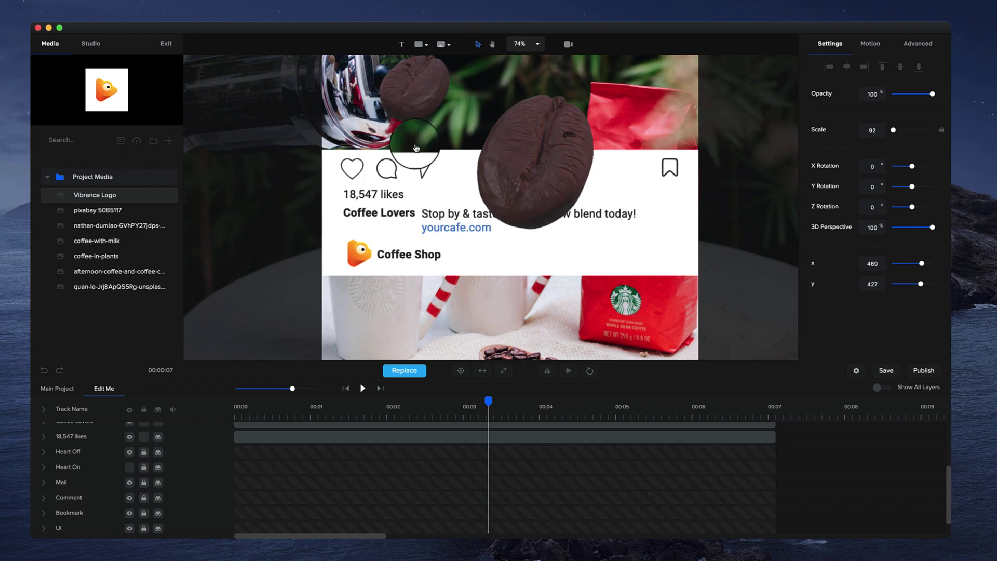
{"action": "scroll", "coordinate": [429, 209], "scroll_direction": "down", "scroll_amount": 1}
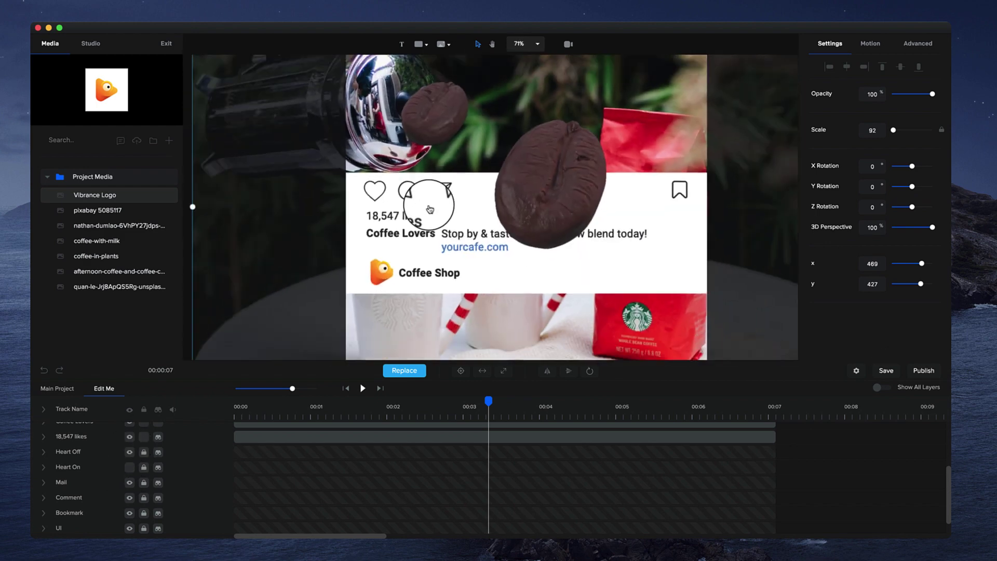
{"action": "scroll", "coordinate": [485, 230], "scroll_direction": "down", "scroll_amount": 5}
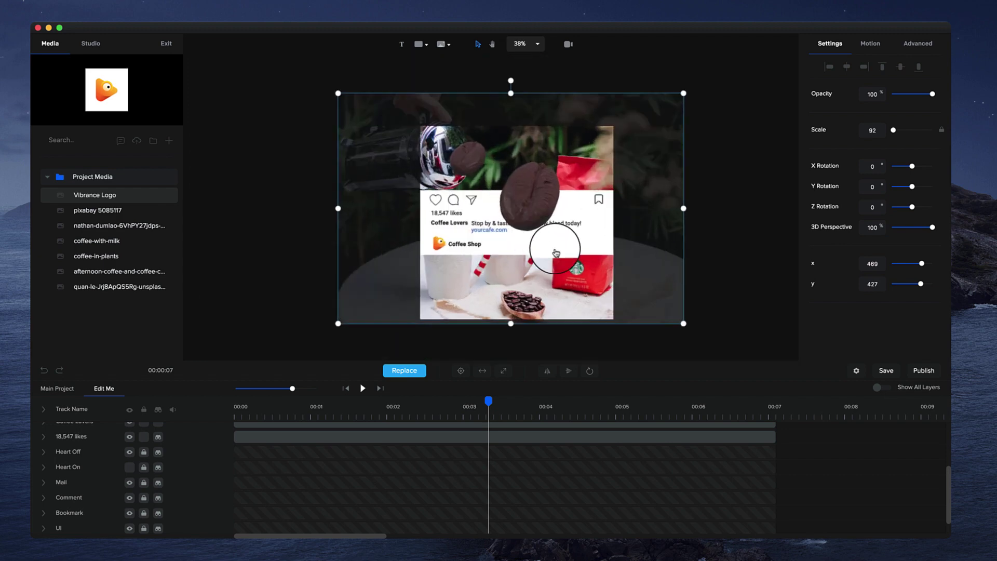
{"action": "left_click", "coordinate": [556, 253]}
{"action": "left_click", "coordinate": [51, 389]}
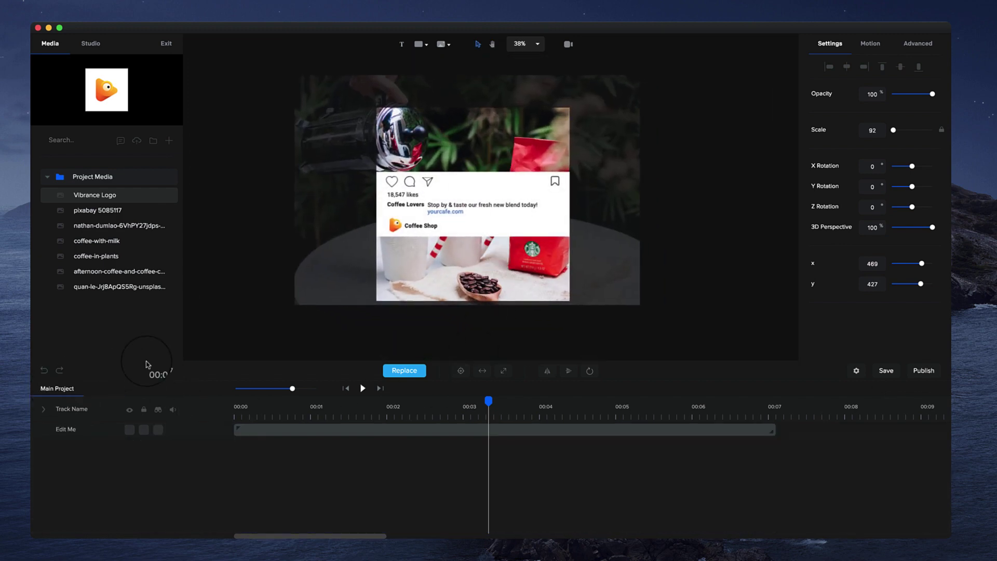
{"action": "left_click", "coordinate": [347, 389]}
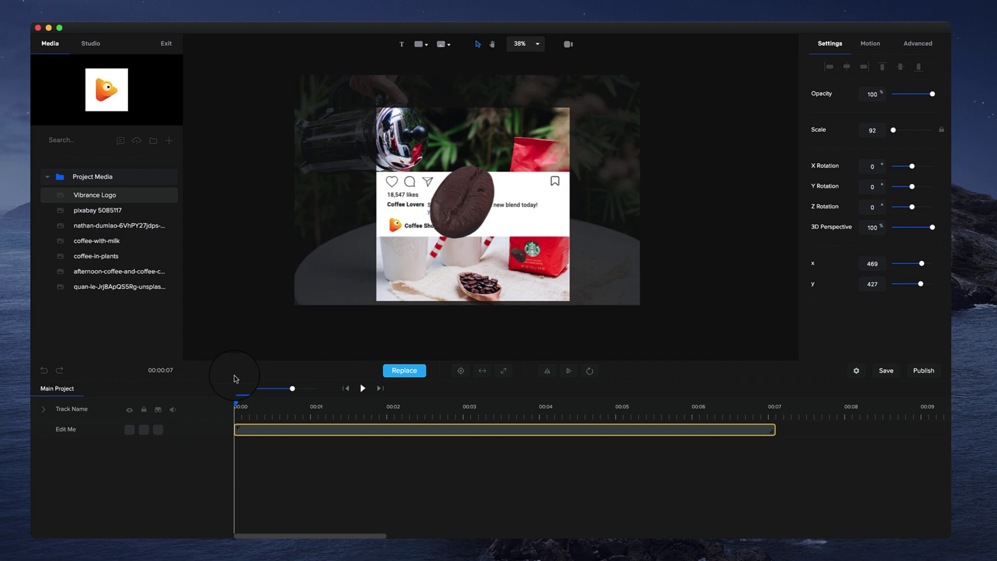
{"action": "scroll", "coordinate": [457, 220], "scroll_direction": "up", "scroll_amount": 3}
{"action": "scroll", "coordinate": [457, 220], "scroll_direction": "down", "scroll_amount": 1}
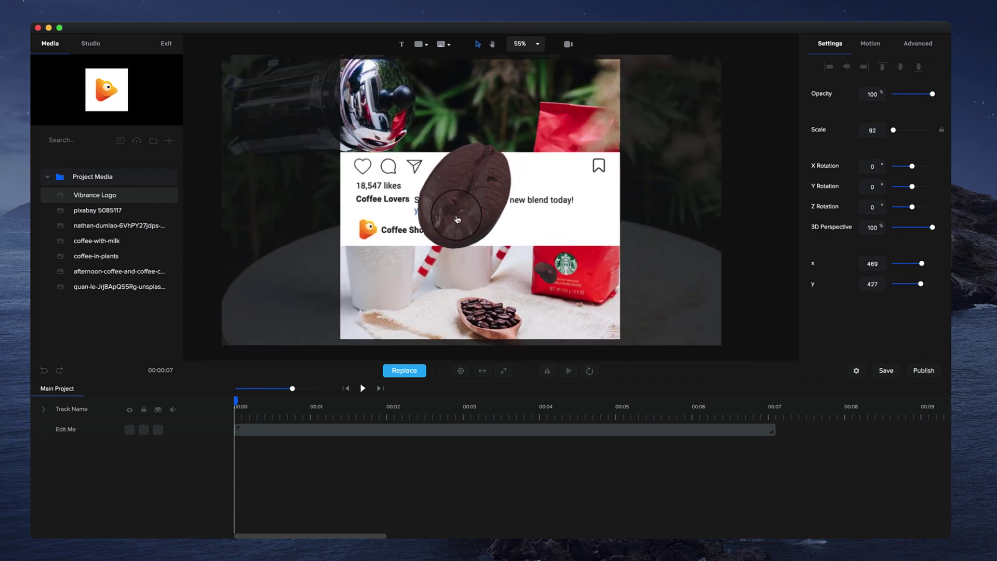
{"action": "left_click", "coordinate": [309, 429]}
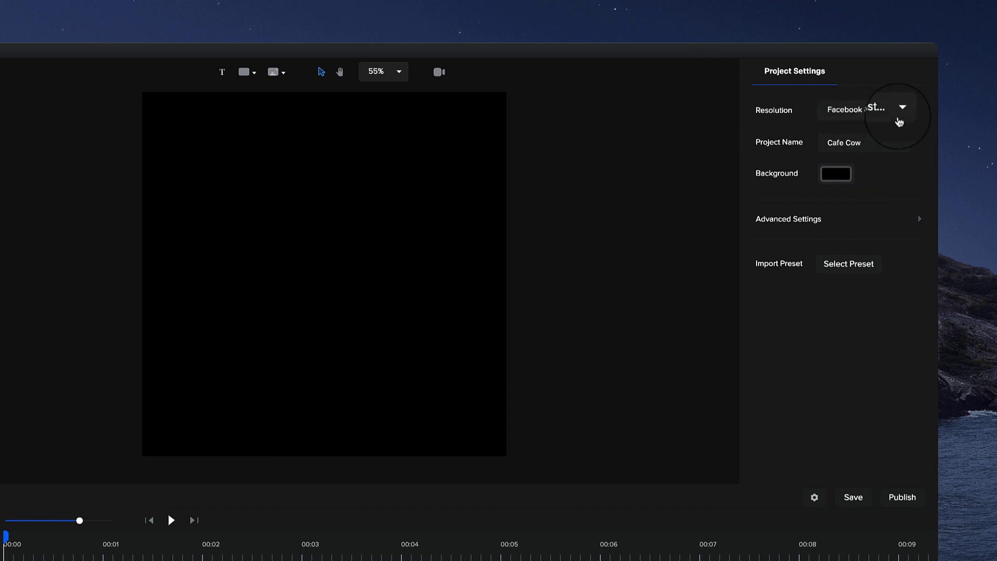
Step: Set the project resolution to Facebook & Instagram and the canvas colour to Light
{"action": "left_click", "coordinate": [901, 114]}
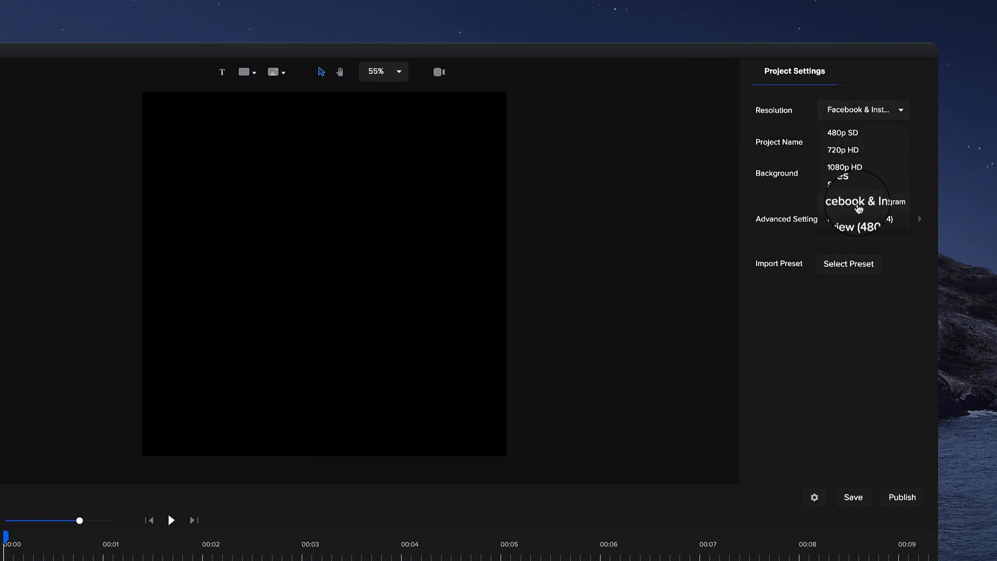
{"action": "left_click", "coordinate": [861, 204]}
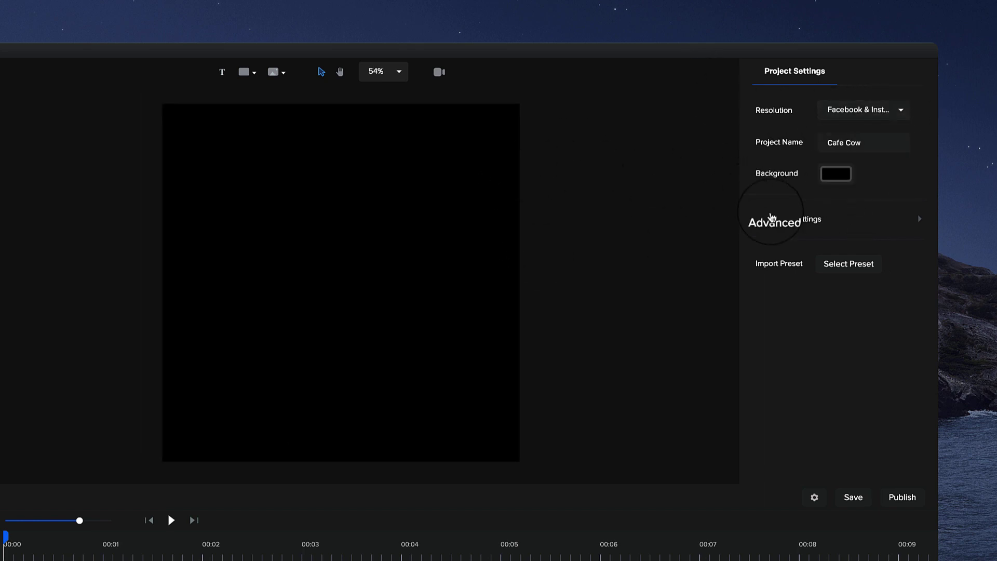
{"action": "left_click", "coordinate": [772, 218]}
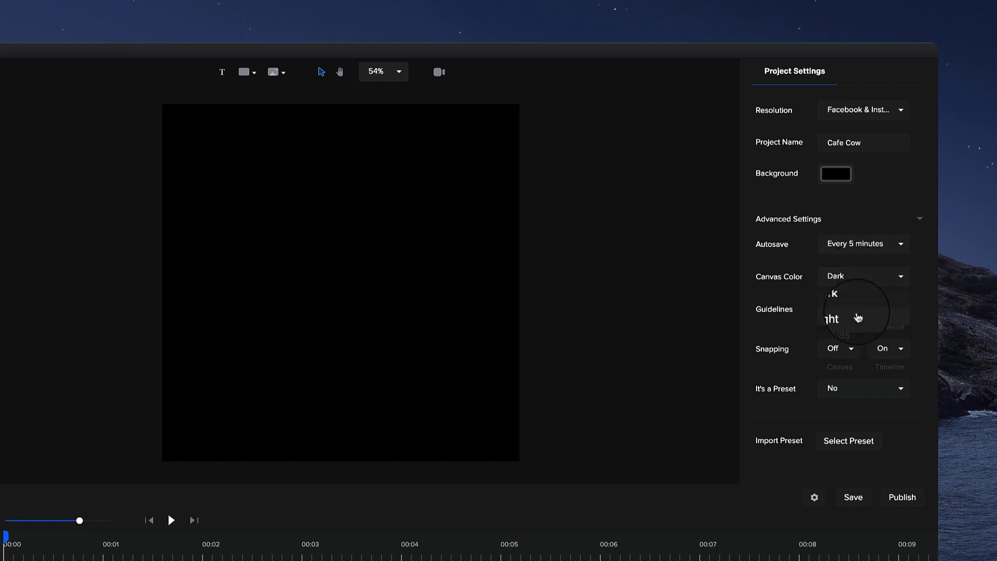
{"action": "left_click", "coordinate": [857, 317]}
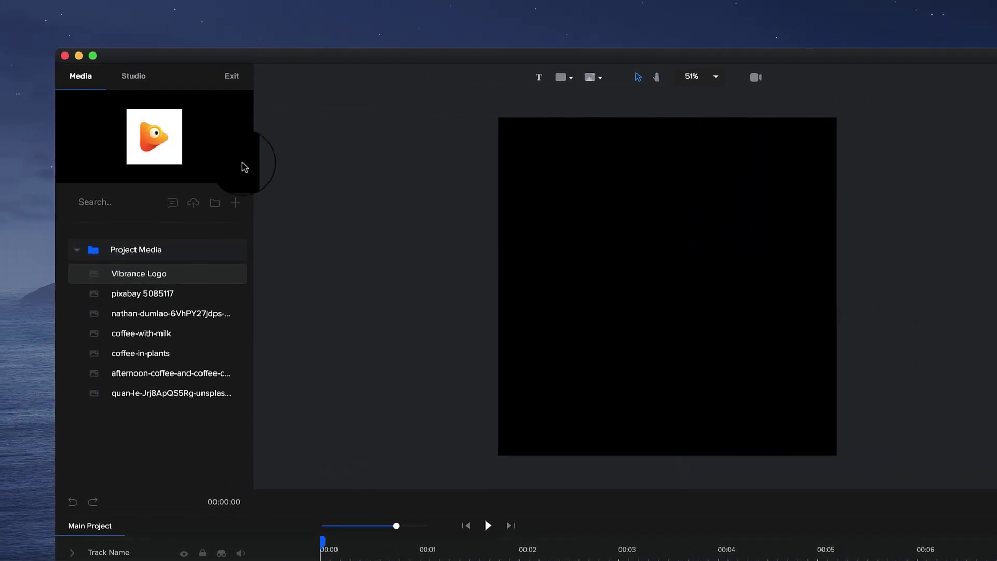
Step: Drag the Facebook Dark scroll-stopper template from the Studio library onto the canvas
{"action": "left_click", "coordinate": [128, 77]}
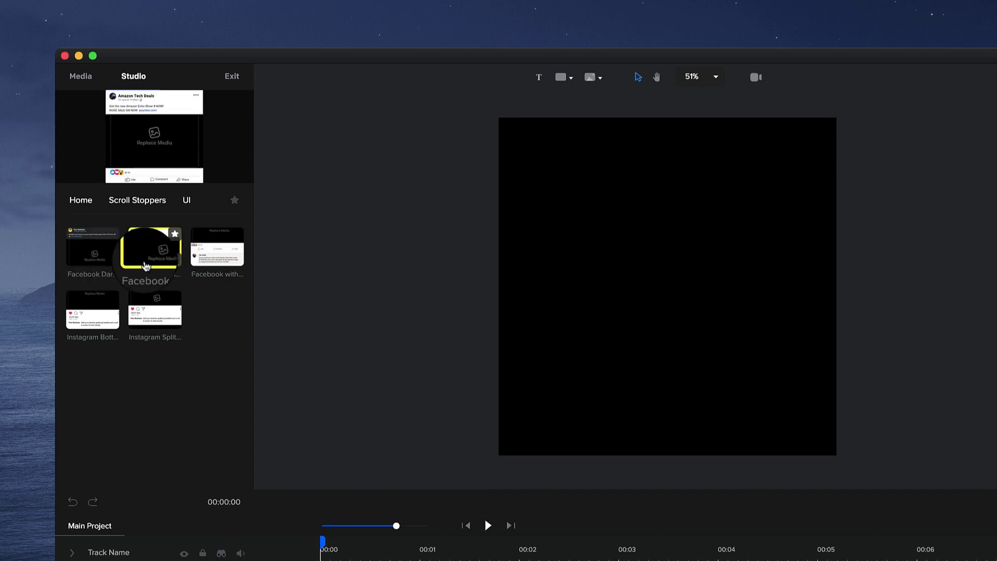
{"action": "left_click_drag", "start_coordinate": [88, 247], "coordinate": [588, 299]}
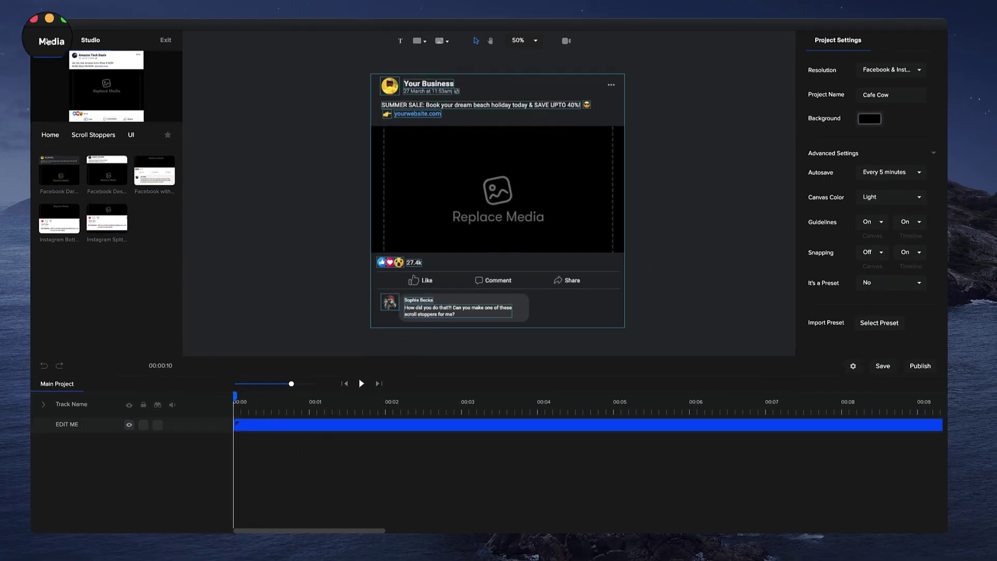
Step: Inside the Edit Me clip, add the Chameleon effect, shrink it slightly and move it right and down
{"action": "left_click", "coordinate": [261, 424]}
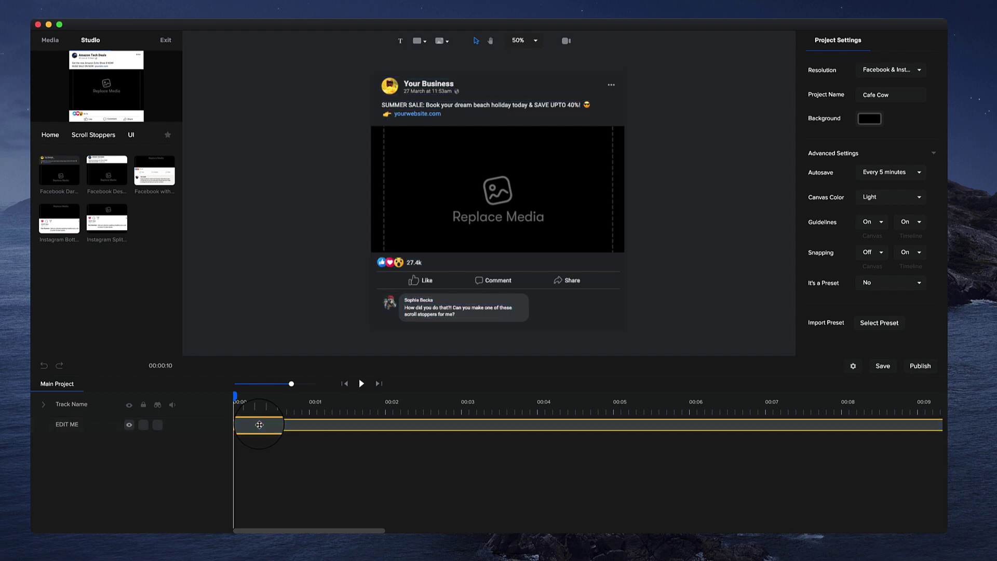
{"action": "double_click", "coordinate": [247, 431]}
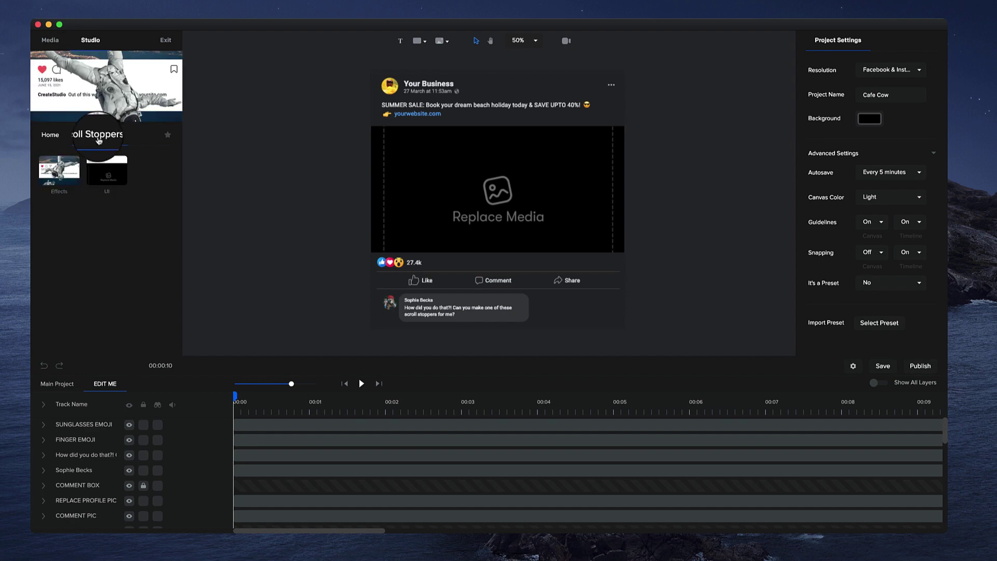
{"action": "left_click", "coordinate": [137, 135]}
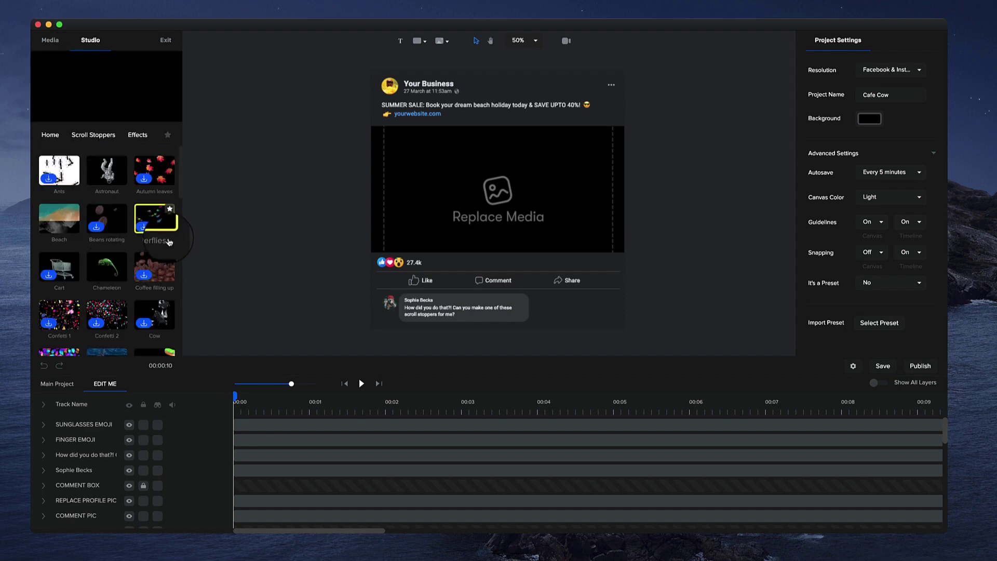
{"action": "scroll", "coordinate": [168, 240], "scroll_direction": "down", "scroll_amount": 2}
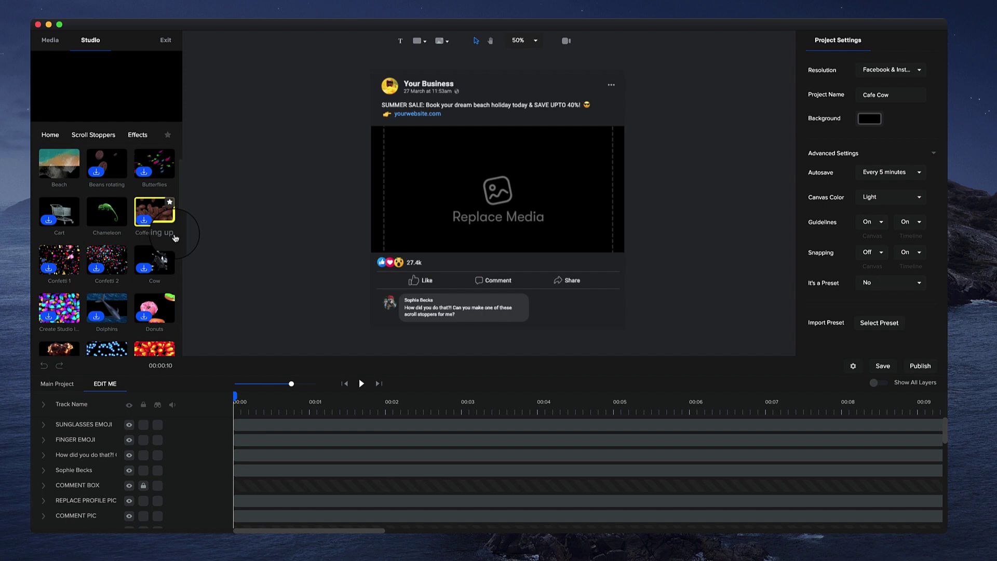
{"action": "scroll", "coordinate": [175, 238], "scroll_direction": "down", "scroll_amount": 1}
{"action": "scroll", "coordinate": [167, 240], "scroll_direction": "down", "scroll_amount": 1}
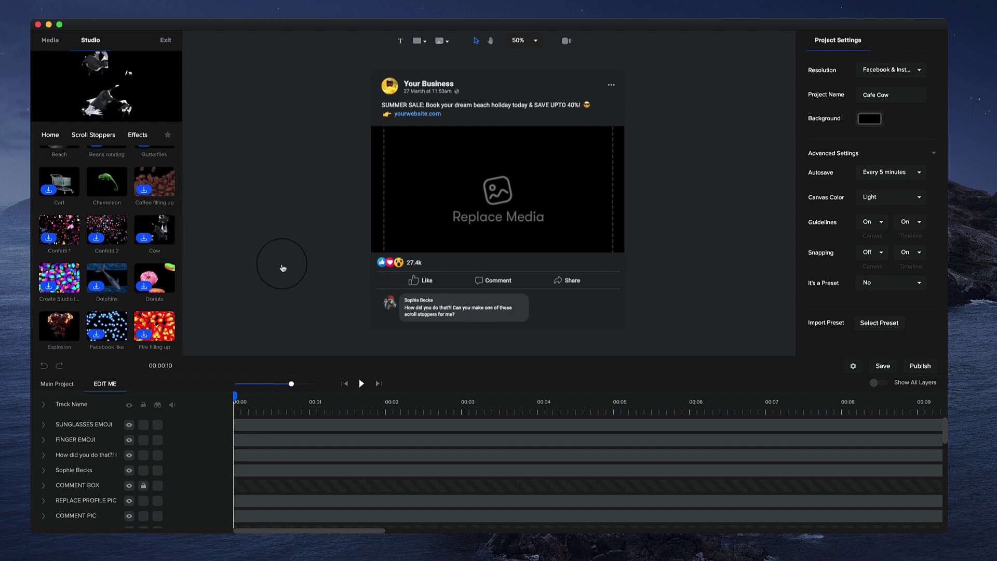
{"action": "mouse_move", "coordinate": [106, 182]}
{"action": "left_mouse_down"}
{"action": "mouse_move", "coordinate": [528, 237]}
{"action": "mouse_move", "coordinate": [540, 106]}
{"action": "mouse_move", "coordinate": [538, 208]}
{"action": "left_mouse_up"}
{"action": "left_click_drag", "start_coordinate": [635, 155], "coordinate": [620, 167]}
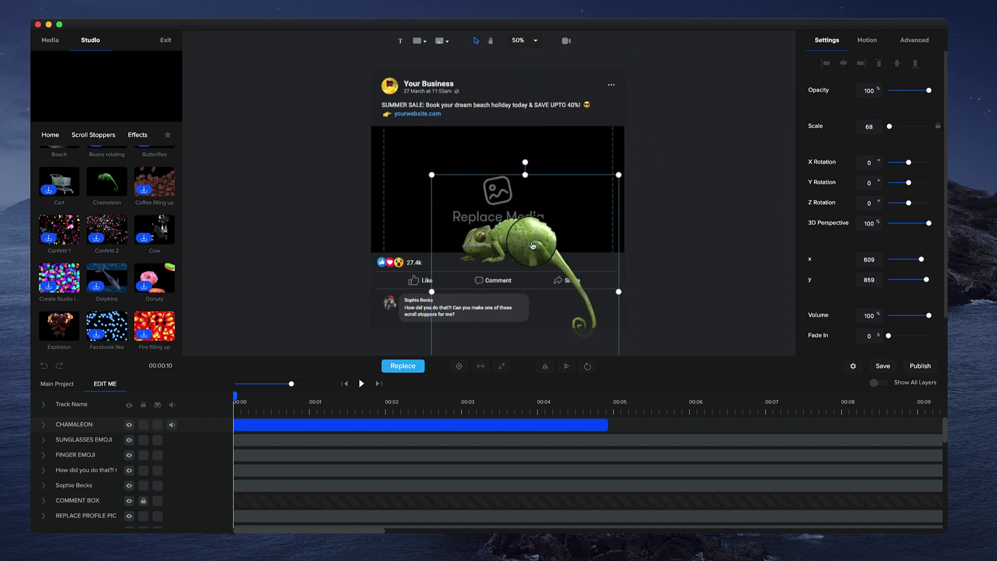
{"action": "left_click_drag", "start_coordinate": [539, 226], "coordinate": [560, 235]}
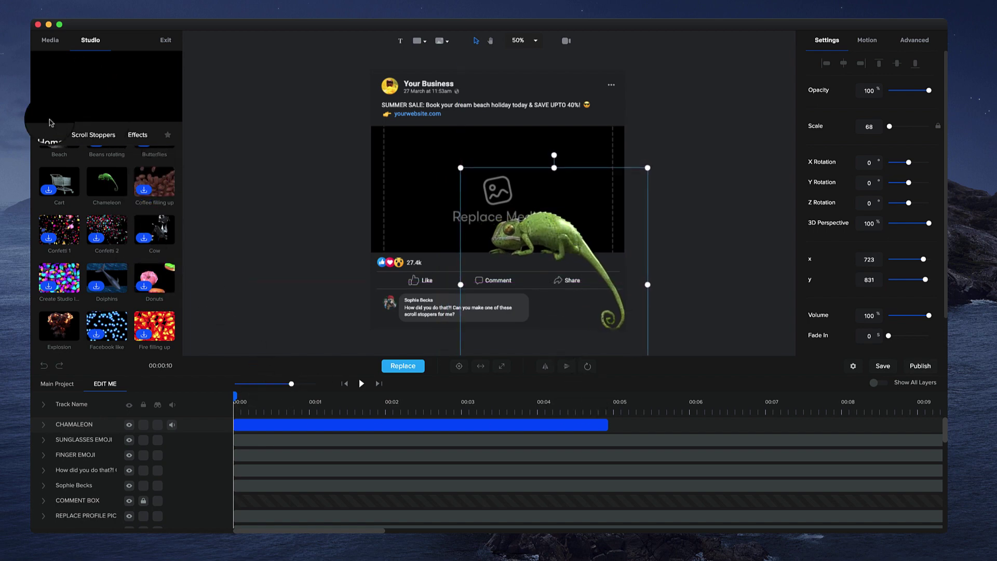
Step: Search Pixabay stock images for 'forest' and import the mossy boardwalk photo
{"action": "left_click", "coordinate": [51, 43]}
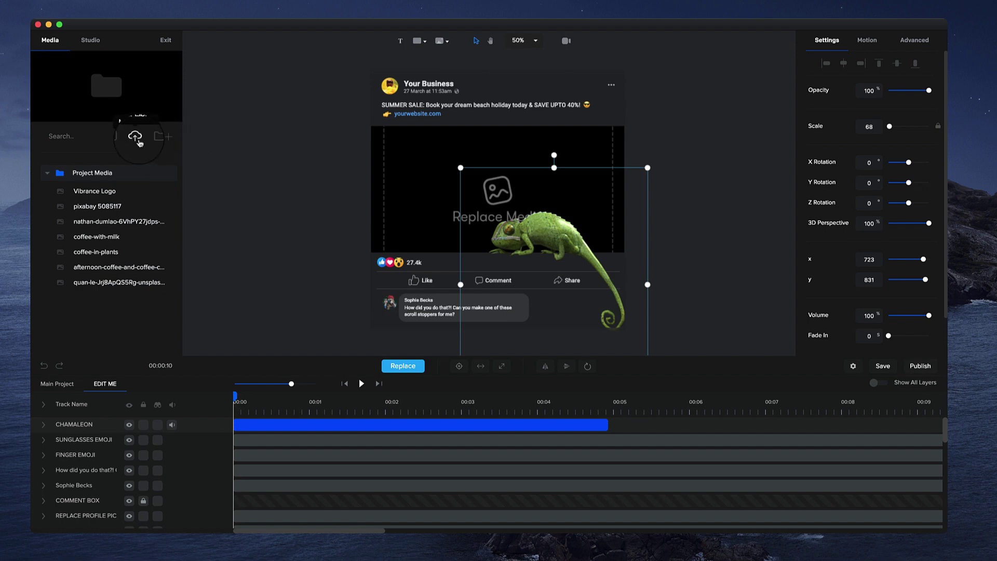
{"action": "left_click", "coordinate": [135, 138]}
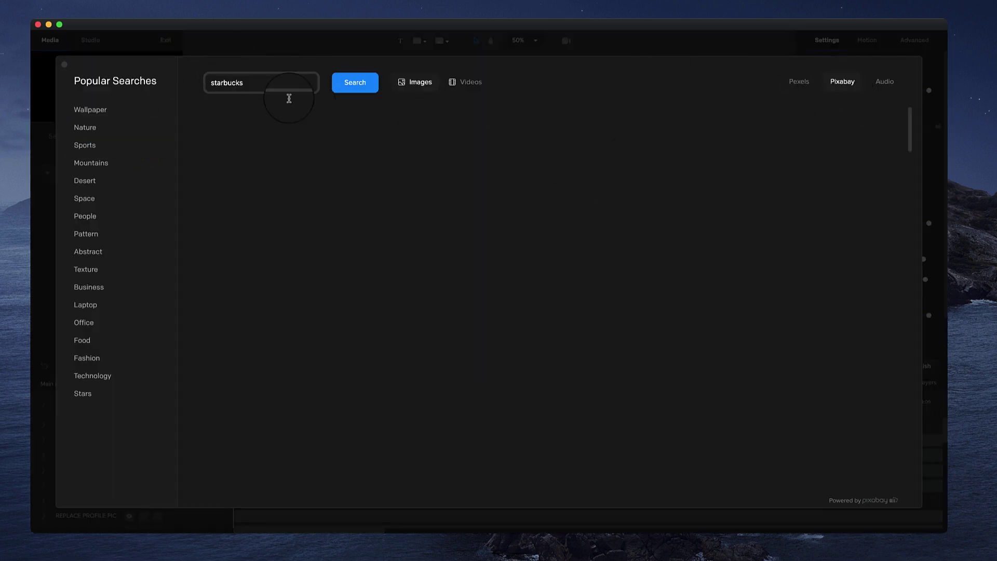
{"action": "left_click", "coordinate": [275, 87]}
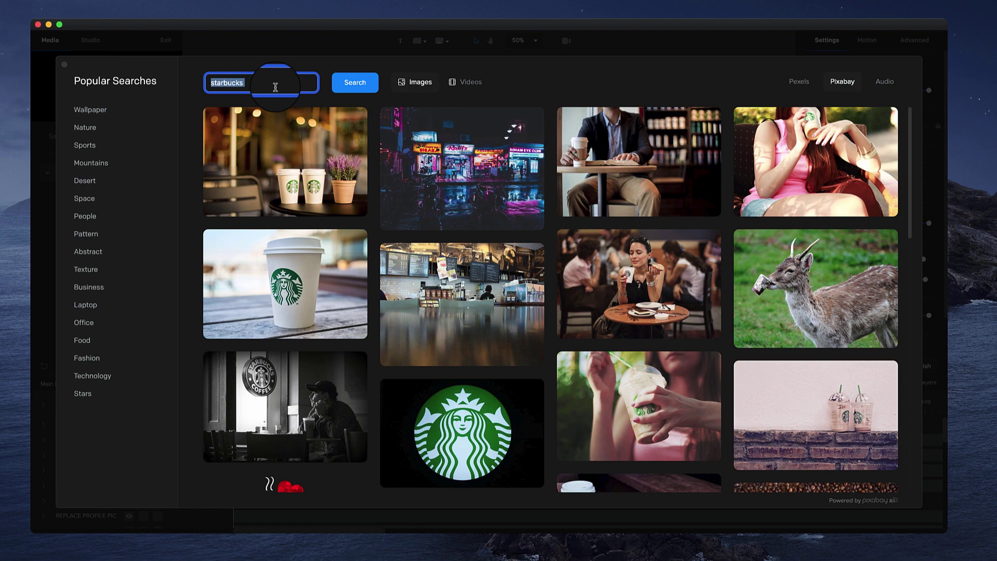
{"action": "type", "text": "forest"}
{"action": "key", "text": "Return"}
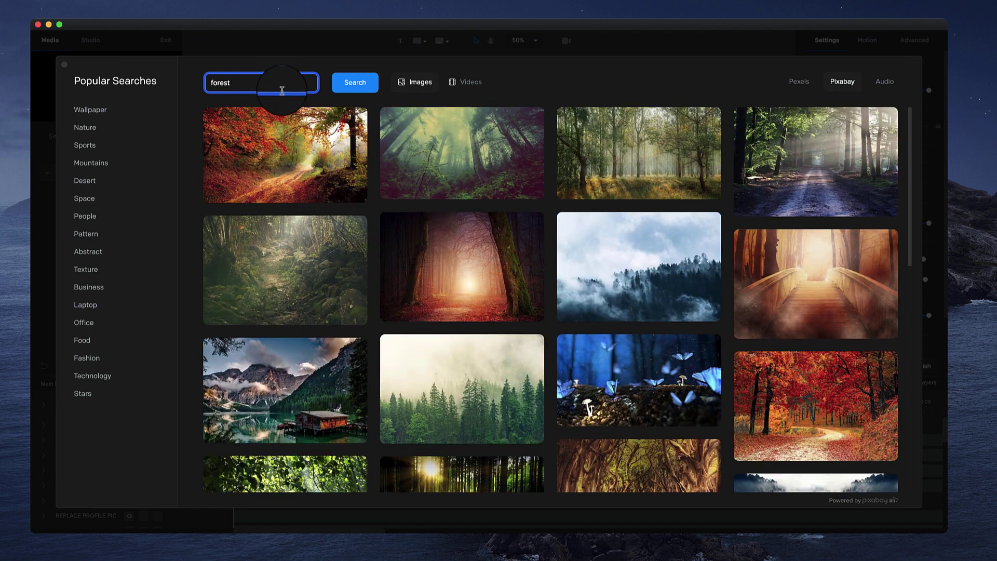
{"action": "mouse_move", "coordinate": [816, 284]}
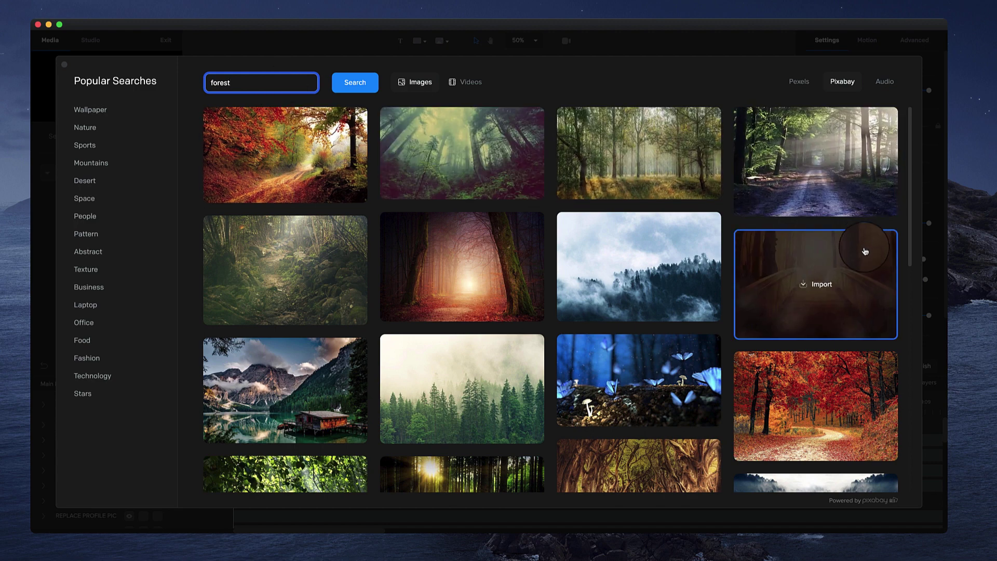
{"action": "scroll", "coordinate": [819, 166], "scroll_direction": "down", "scroll_amount": 5}
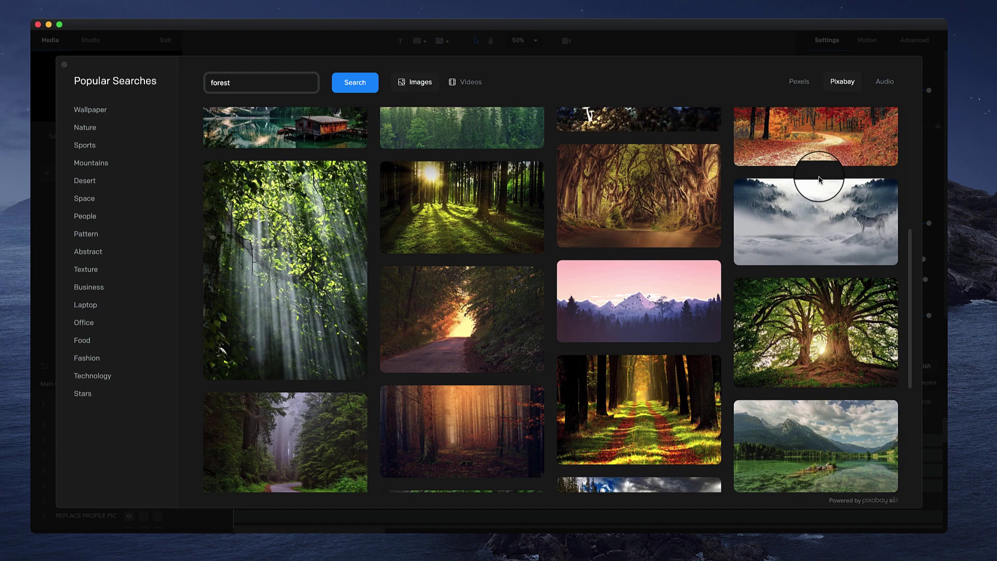
{"action": "scroll", "coordinate": [866, 191], "scroll_direction": "down", "scroll_amount": 3}
{"action": "scroll", "coordinate": [881, 203], "scroll_direction": "down", "scroll_amount": 3}
{"action": "scroll", "coordinate": [880, 202], "scroll_direction": "down", "scroll_amount": 1}
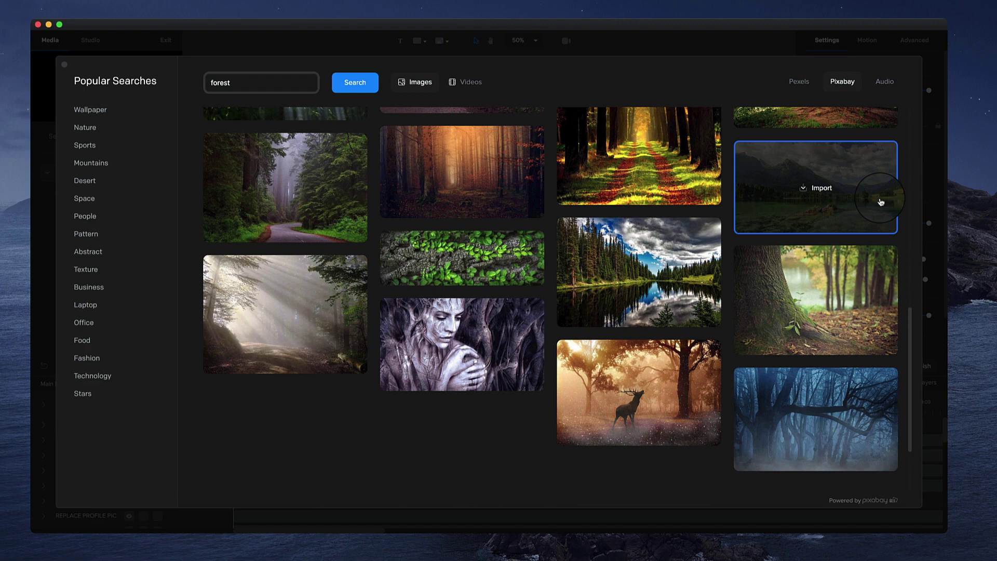
{"action": "scroll", "coordinate": [869, 210], "scroll_direction": "down", "scroll_amount": 5}
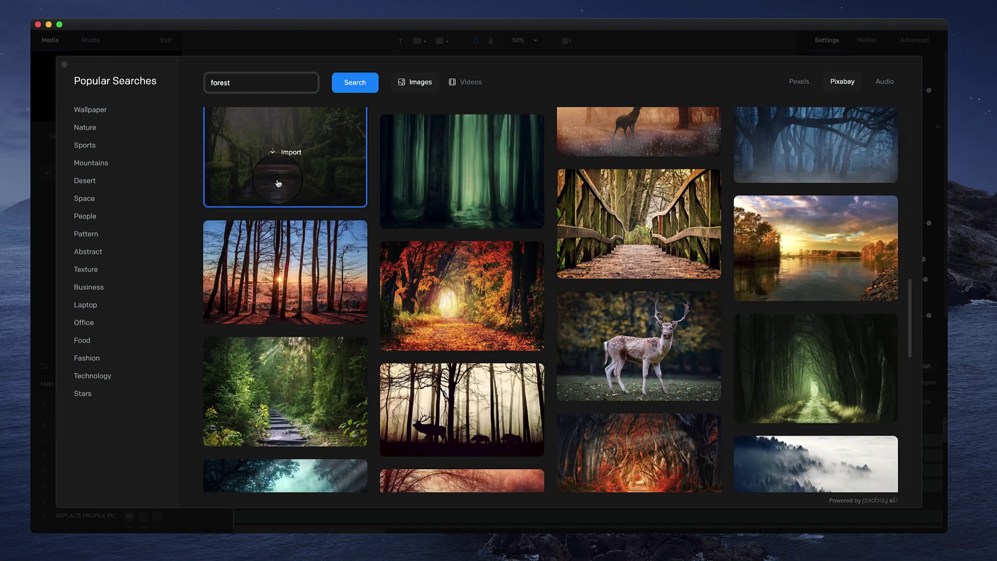
{"action": "left_click", "coordinate": [285, 152]}
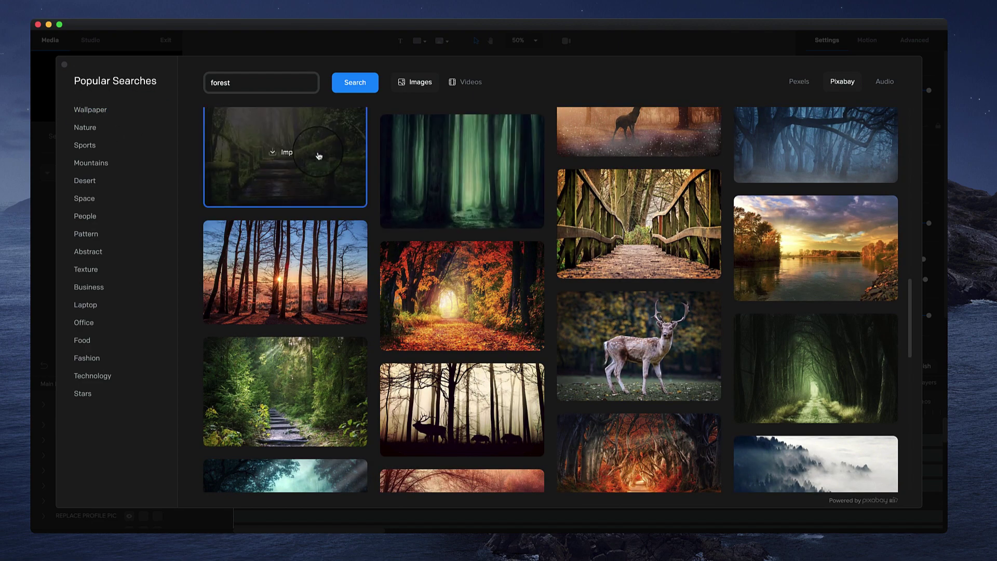
{"action": "left_click", "coordinate": [66, 66]}
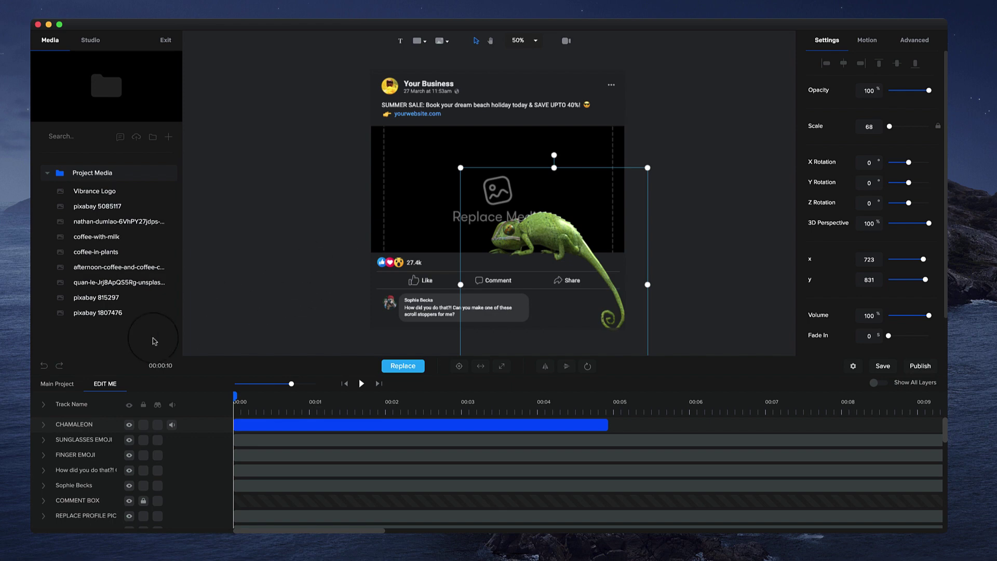
{"action": "scroll", "coordinate": [265, 507], "scroll_direction": "down", "scroll_amount": 3}
{"action": "scroll", "coordinate": [265, 507], "scroll_direction": "down", "scroll_amount": 3}
{"action": "scroll", "coordinate": [265, 507], "scroll_direction": "down", "scroll_amount": 3}
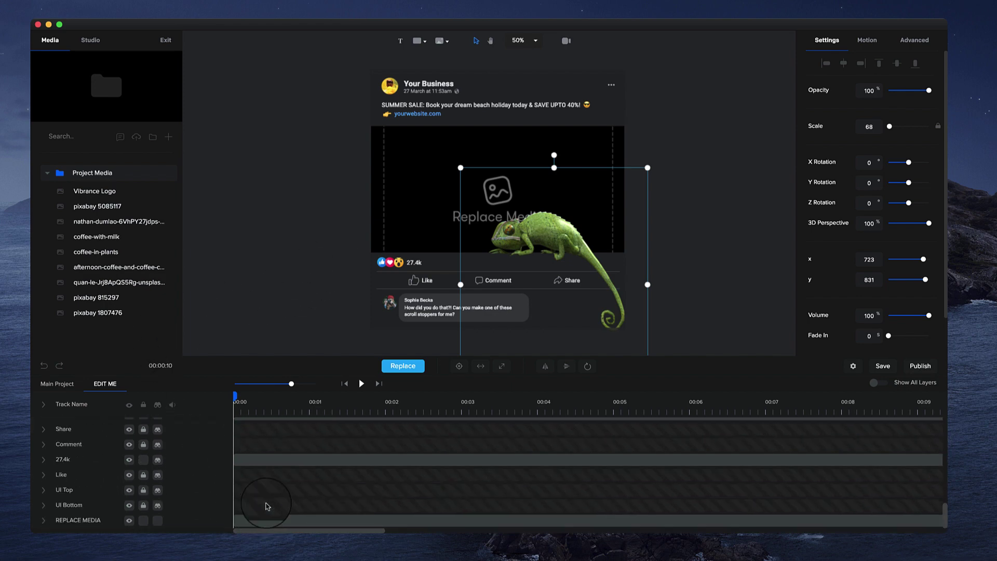
Step: Swap the REPLACE MEDIA placeholder for the pixabay 1807476 forest photo, scaled up slightly
{"action": "left_click", "coordinate": [406, 206]}
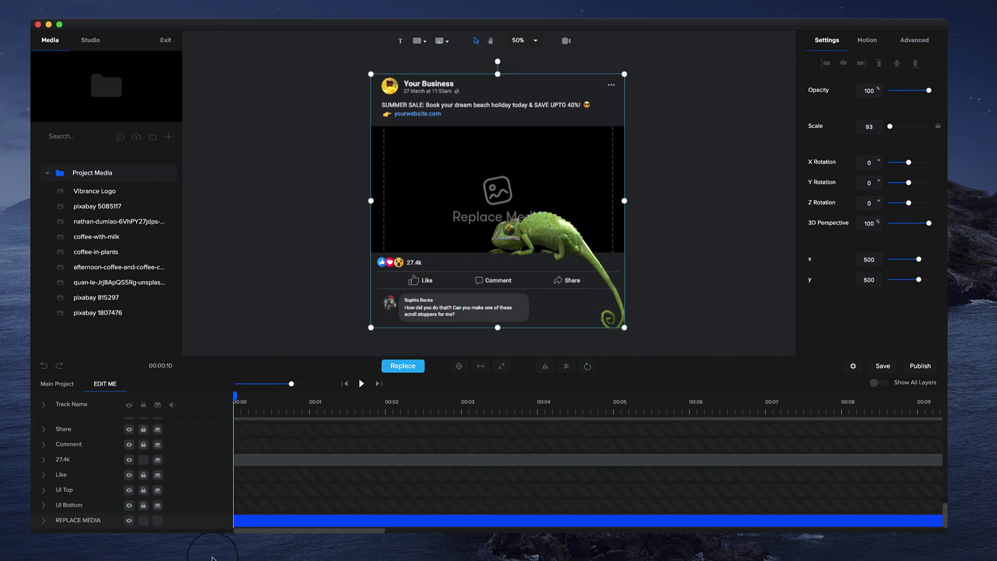
{"action": "left_click", "coordinate": [393, 368]}
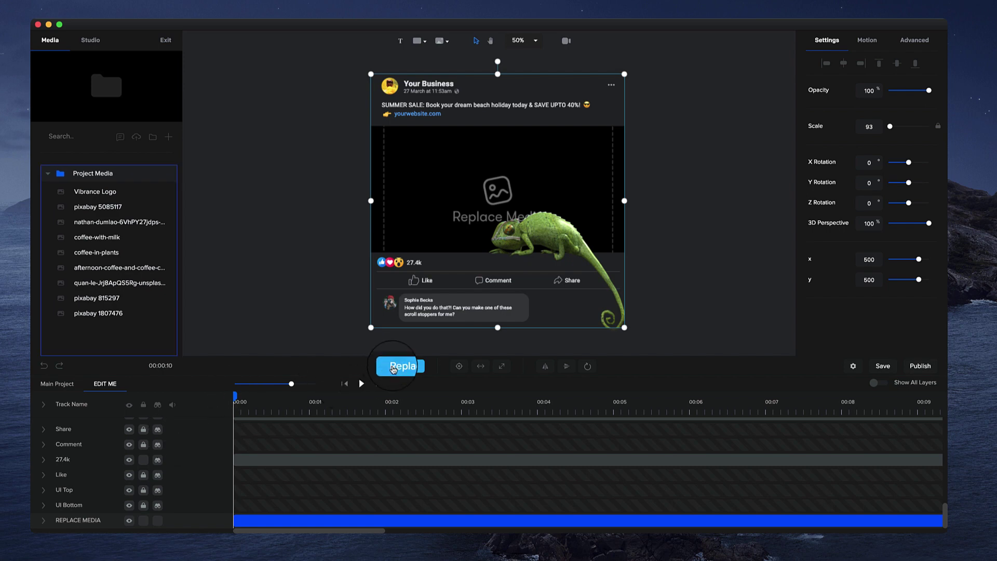
{"action": "left_click", "coordinate": [121, 316]}
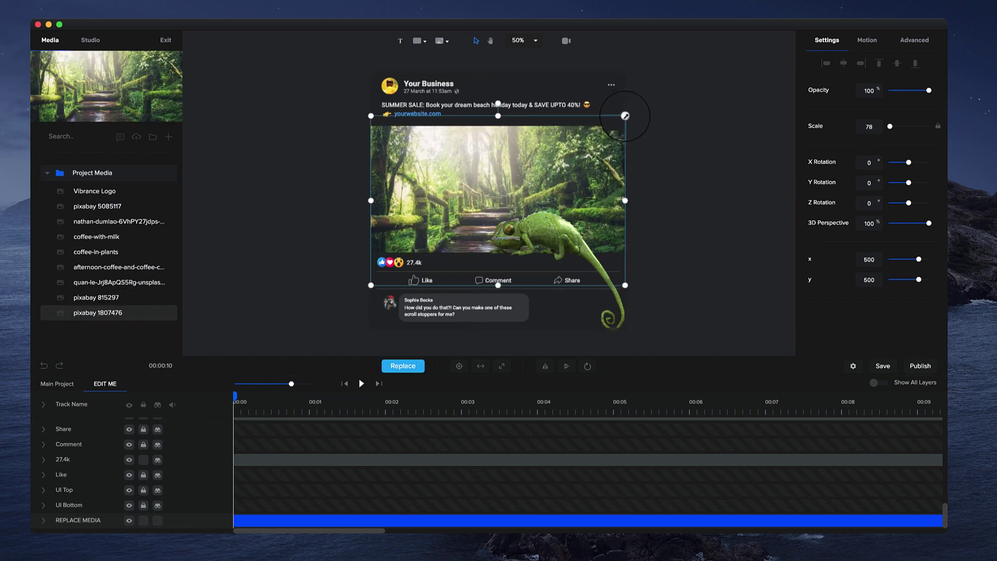
{"action": "left_click_drag", "start_coordinate": [625, 115], "coordinate": [633, 104]}
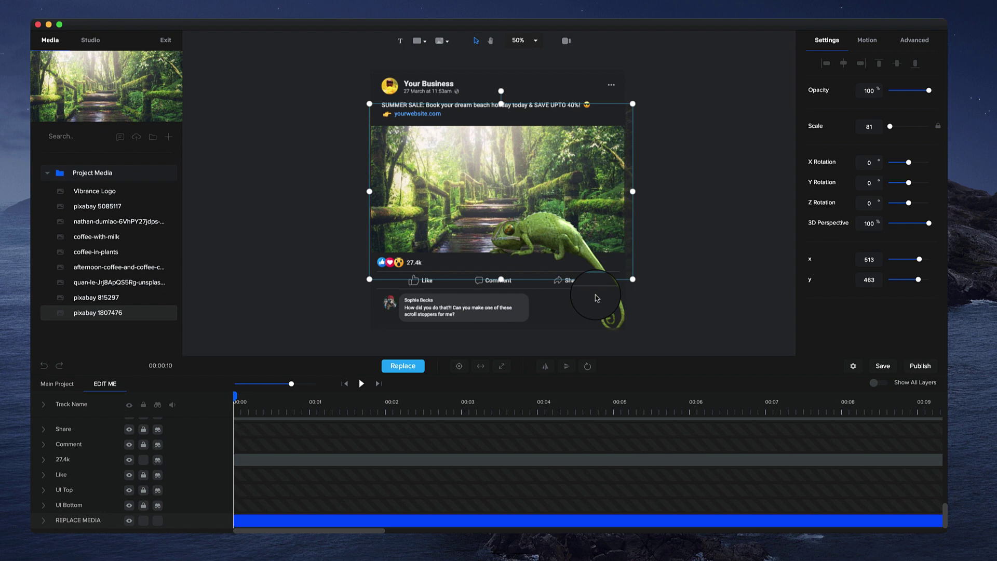
{"action": "left_click", "coordinate": [389, 302]}
{"action": "scroll", "coordinate": [383, 304], "scroll_direction": "up", "scroll_amount": 2}
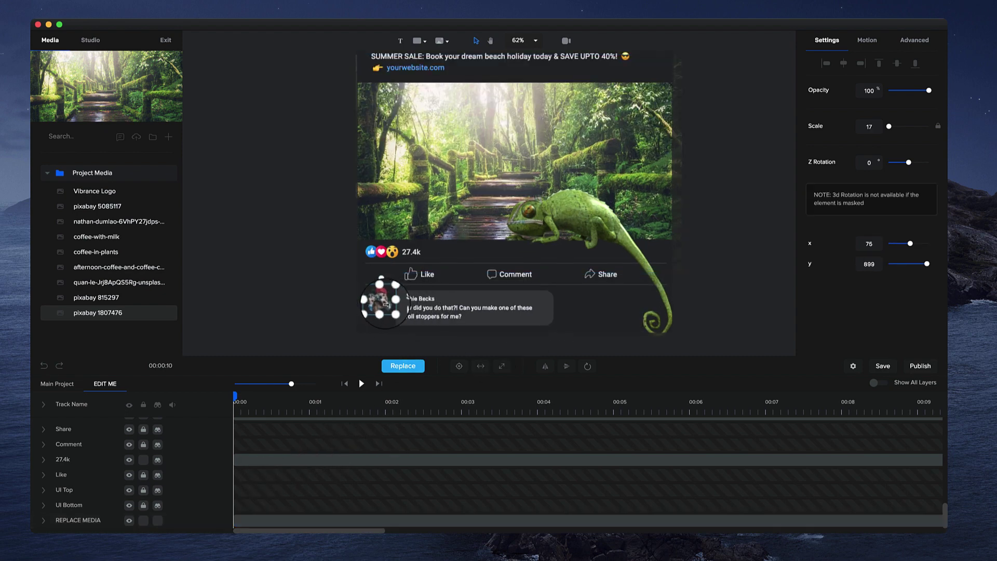
Step: Drop the Vibrance Logo from Project Media into the post's business avatar
{"action": "left_click_drag", "start_coordinate": [129, 268], "coordinate": [132, 258]}
{"action": "mouse_move", "coordinate": [174, 231]}
{"action": "left_mouse_down"}
{"action": "mouse_move", "coordinate": [416, 379]}
{"action": "mouse_move", "coordinate": [416, 367]}
{"action": "mouse_move", "coordinate": [205, 252]}
{"action": "left_mouse_up"}
{"action": "scroll", "coordinate": [417, 235], "scroll_direction": "up", "scroll_amount": 3}
{"action": "left_click", "coordinate": [405, 114]}
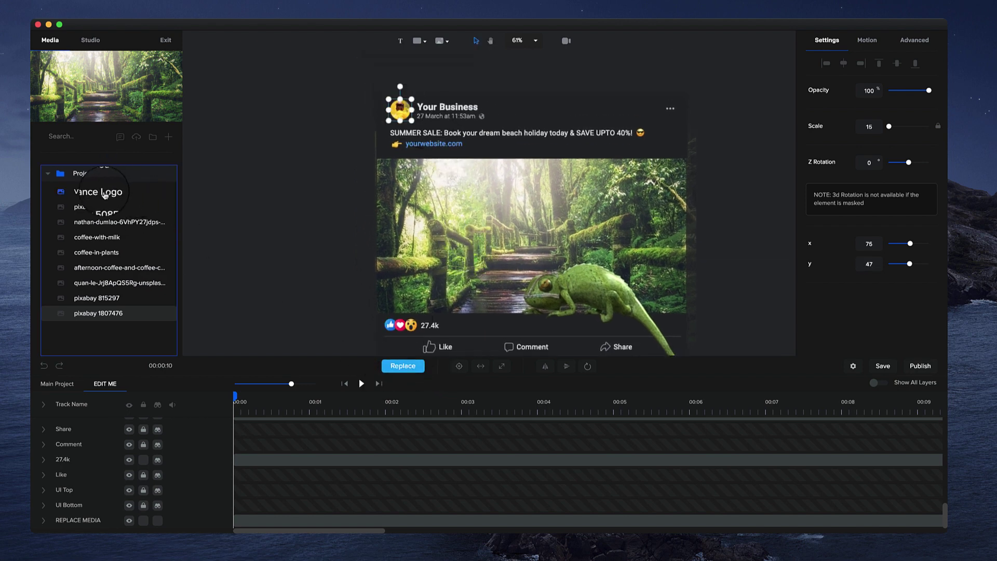
{"action": "left_click_drag", "start_coordinate": [104, 195], "coordinate": [448, 102]}
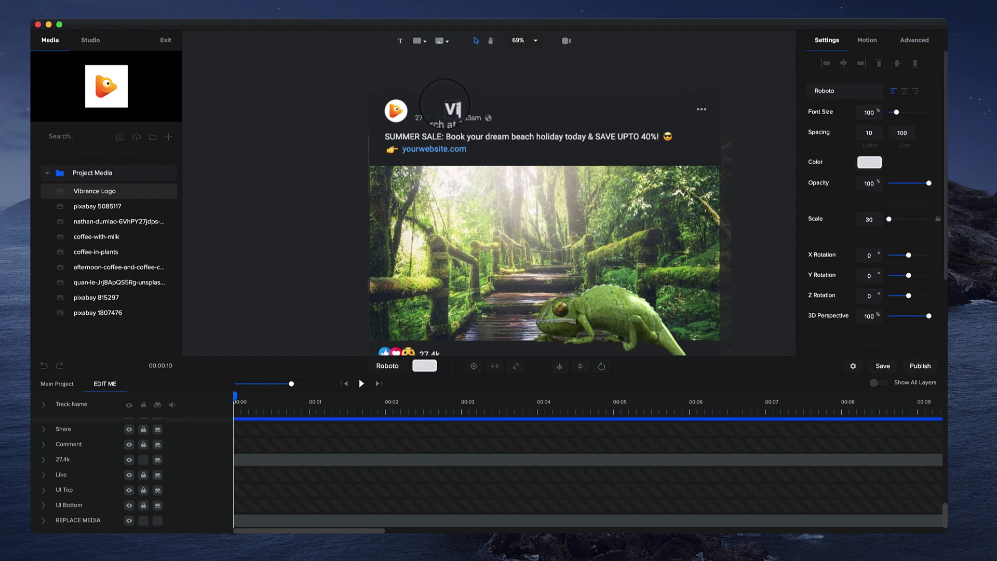
Step: Rename the page name from 'Your Business' to 'Vibrance' and bring the whole post back into view
{"action": "left_click", "coordinate": [507, 83]}
{"action": "left_click", "coordinate": [455, 111]}
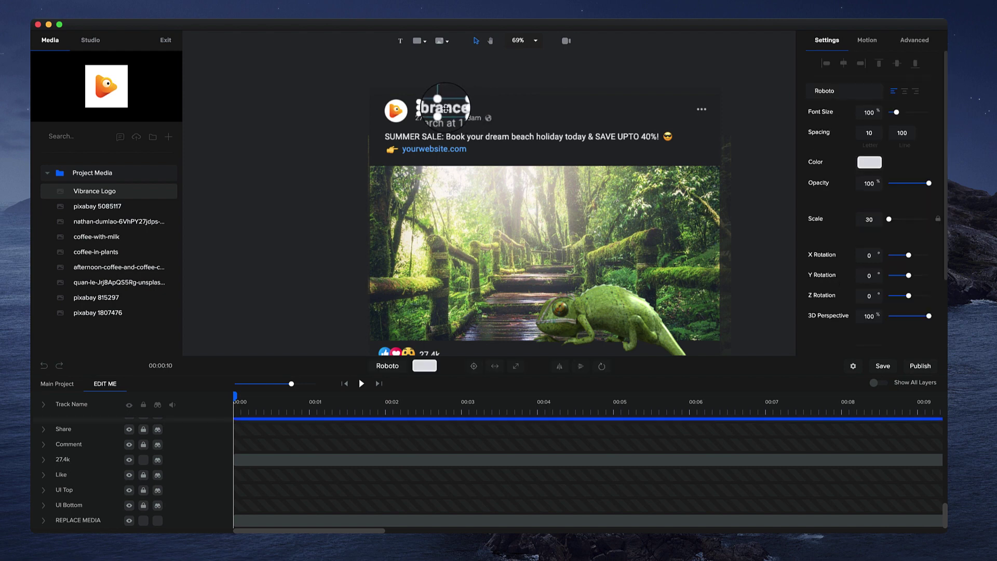
{"action": "left_click", "coordinate": [428, 149]}
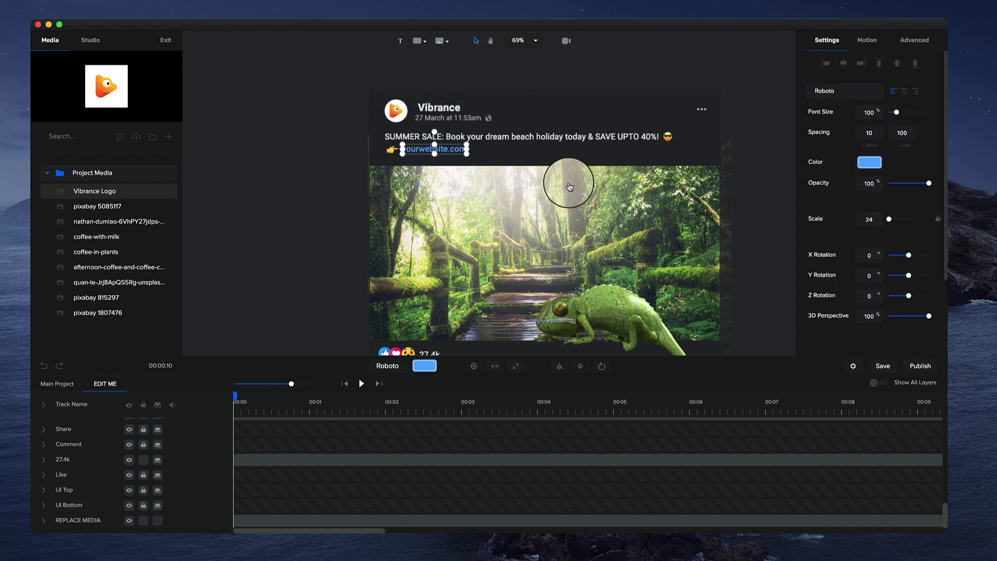
{"action": "left_click_drag", "start_coordinate": [615, 226], "coordinate": [558, 149]}
{"action": "scroll", "coordinate": [366, 260], "scroll_direction": "down", "scroll_amount": 2}
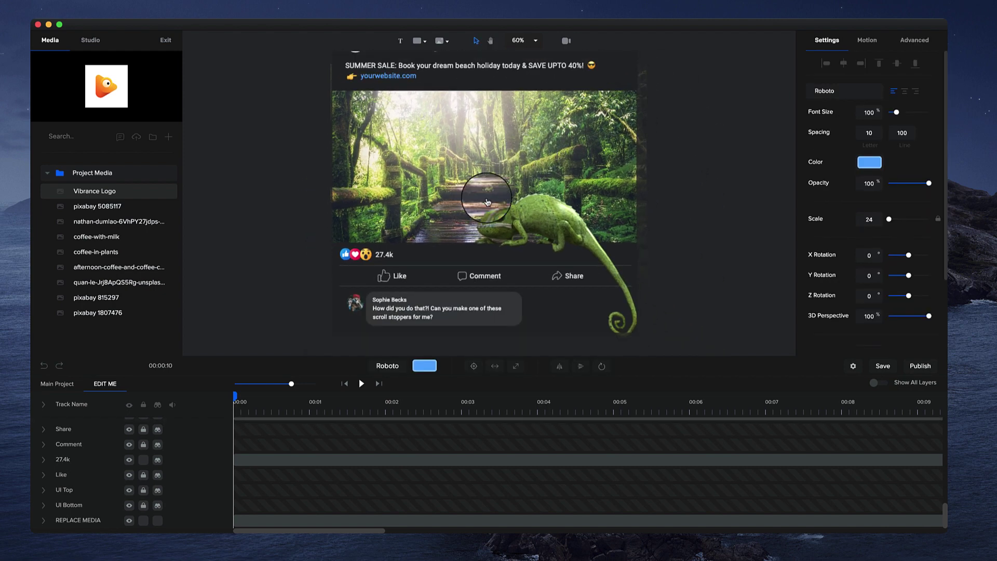
Step: Delete the wow reaction emoji and move the 27.4k count beside the remaining reactions
{"action": "left_click", "coordinate": [367, 259]}
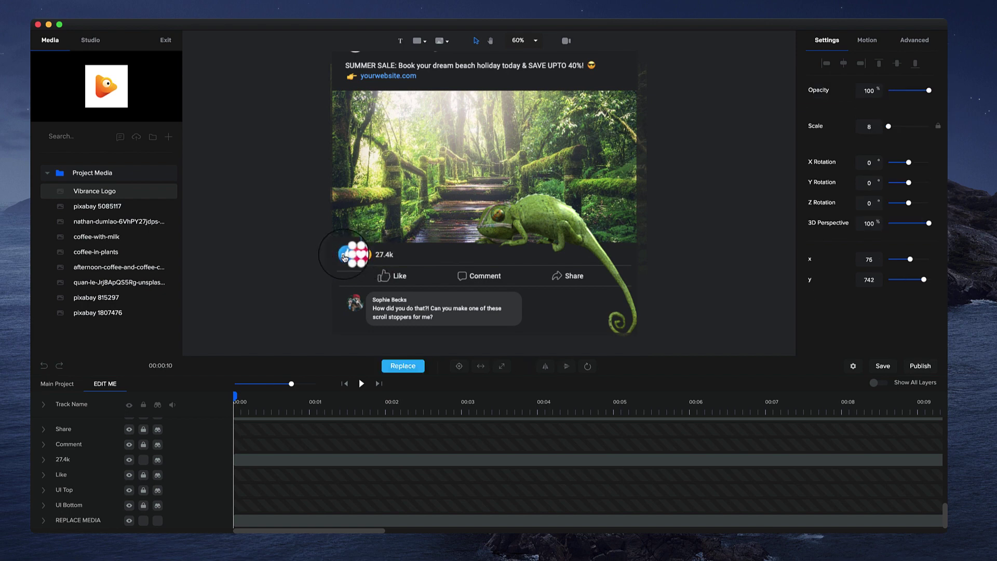
{"action": "scroll", "coordinate": [346, 258], "scroll_direction": "up", "scroll_amount": 5}
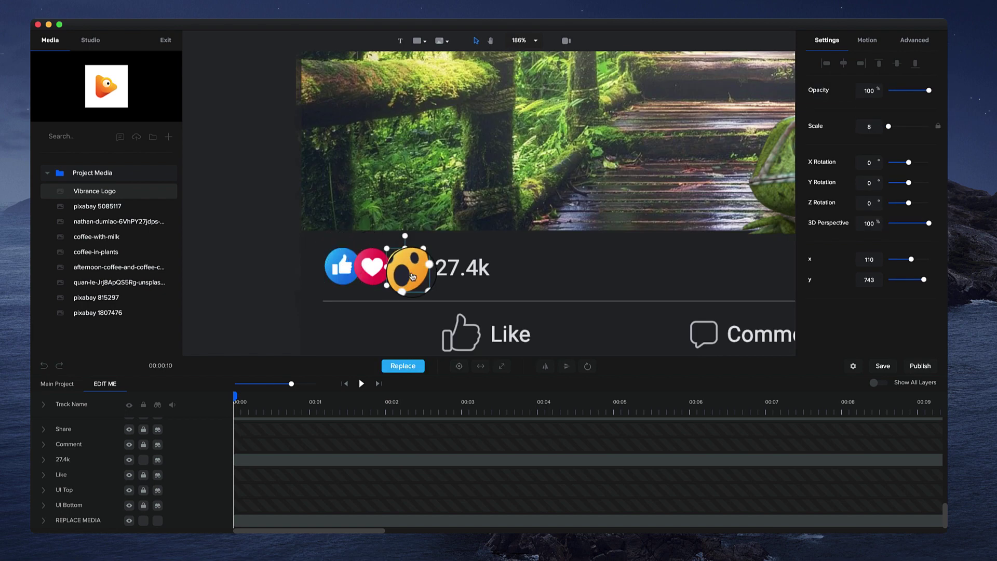
{"action": "key", "text": "Delete"}
{"action": "left_click_drag", "start_coordinate": [455, 265], "coordinate": [406, 271]}
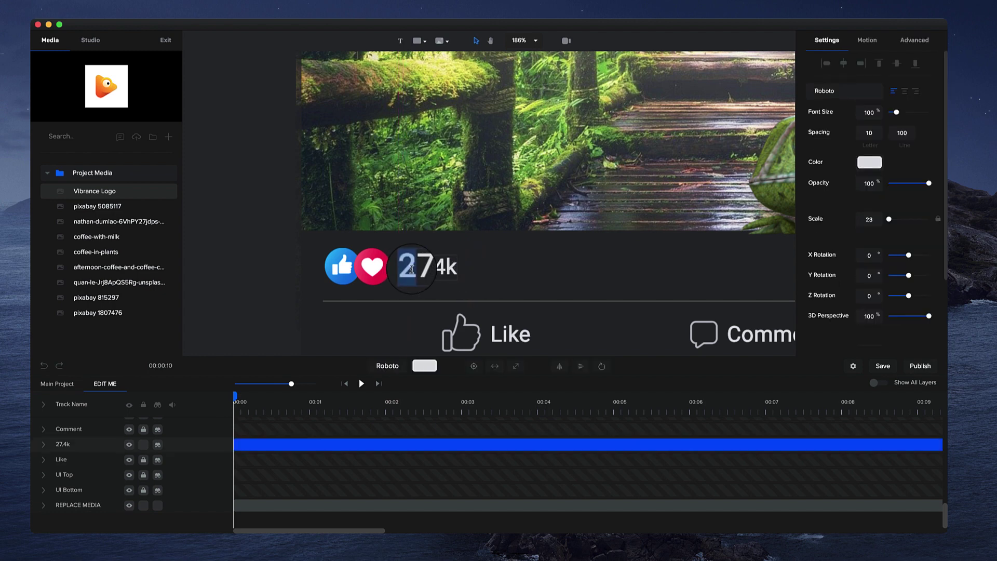
{"action": "scroll", "coordinate": [408, 267], "scroll_direction": "down", "scroll_amount": 3}
{"action": "scroll", "coordinate": [400, 327], "scroll_direction": "down", "scroll_amount": 3}
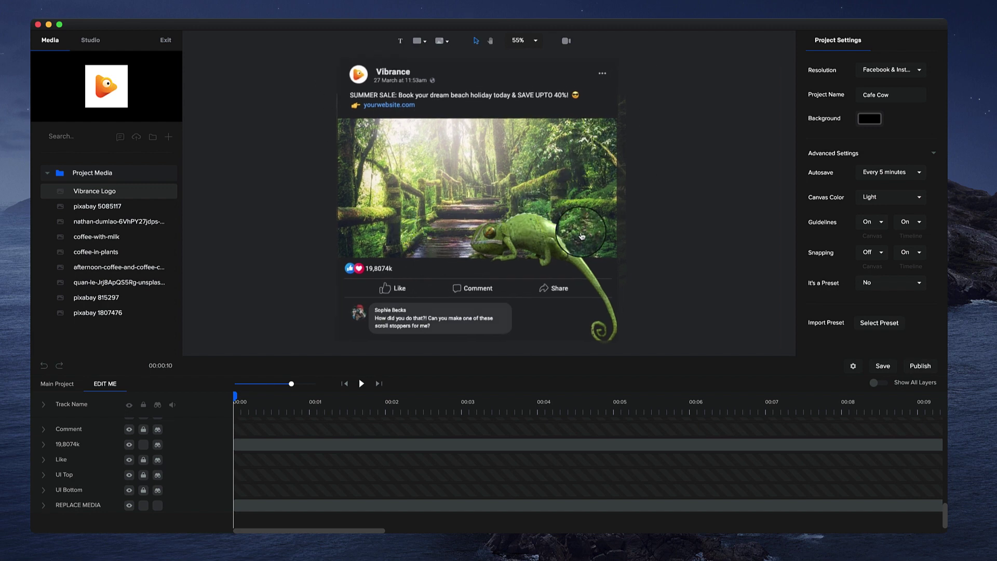
{"action": "scroll", "coordinate": [508, 207], "scroll_direction": "up", "scroll_amount": 1}
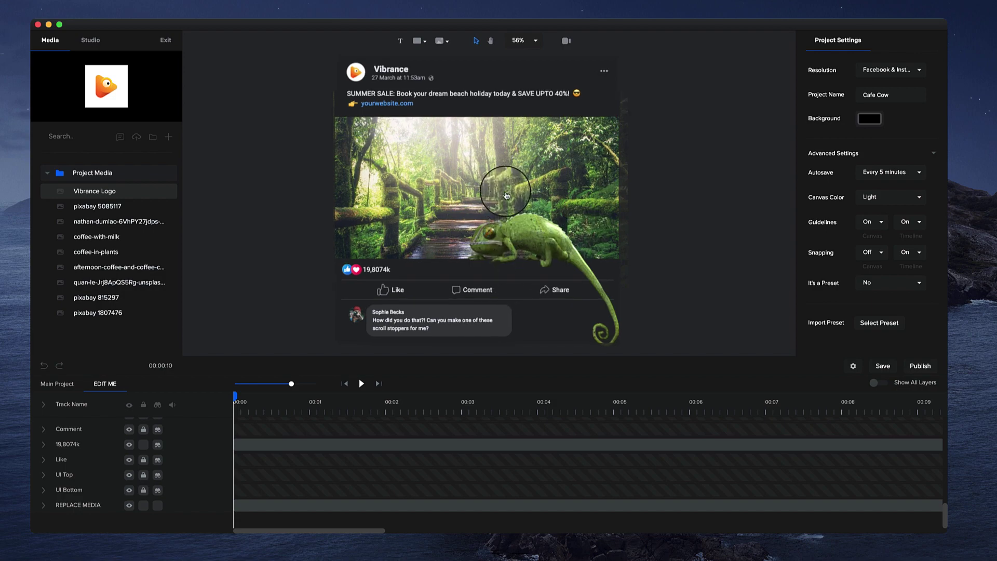